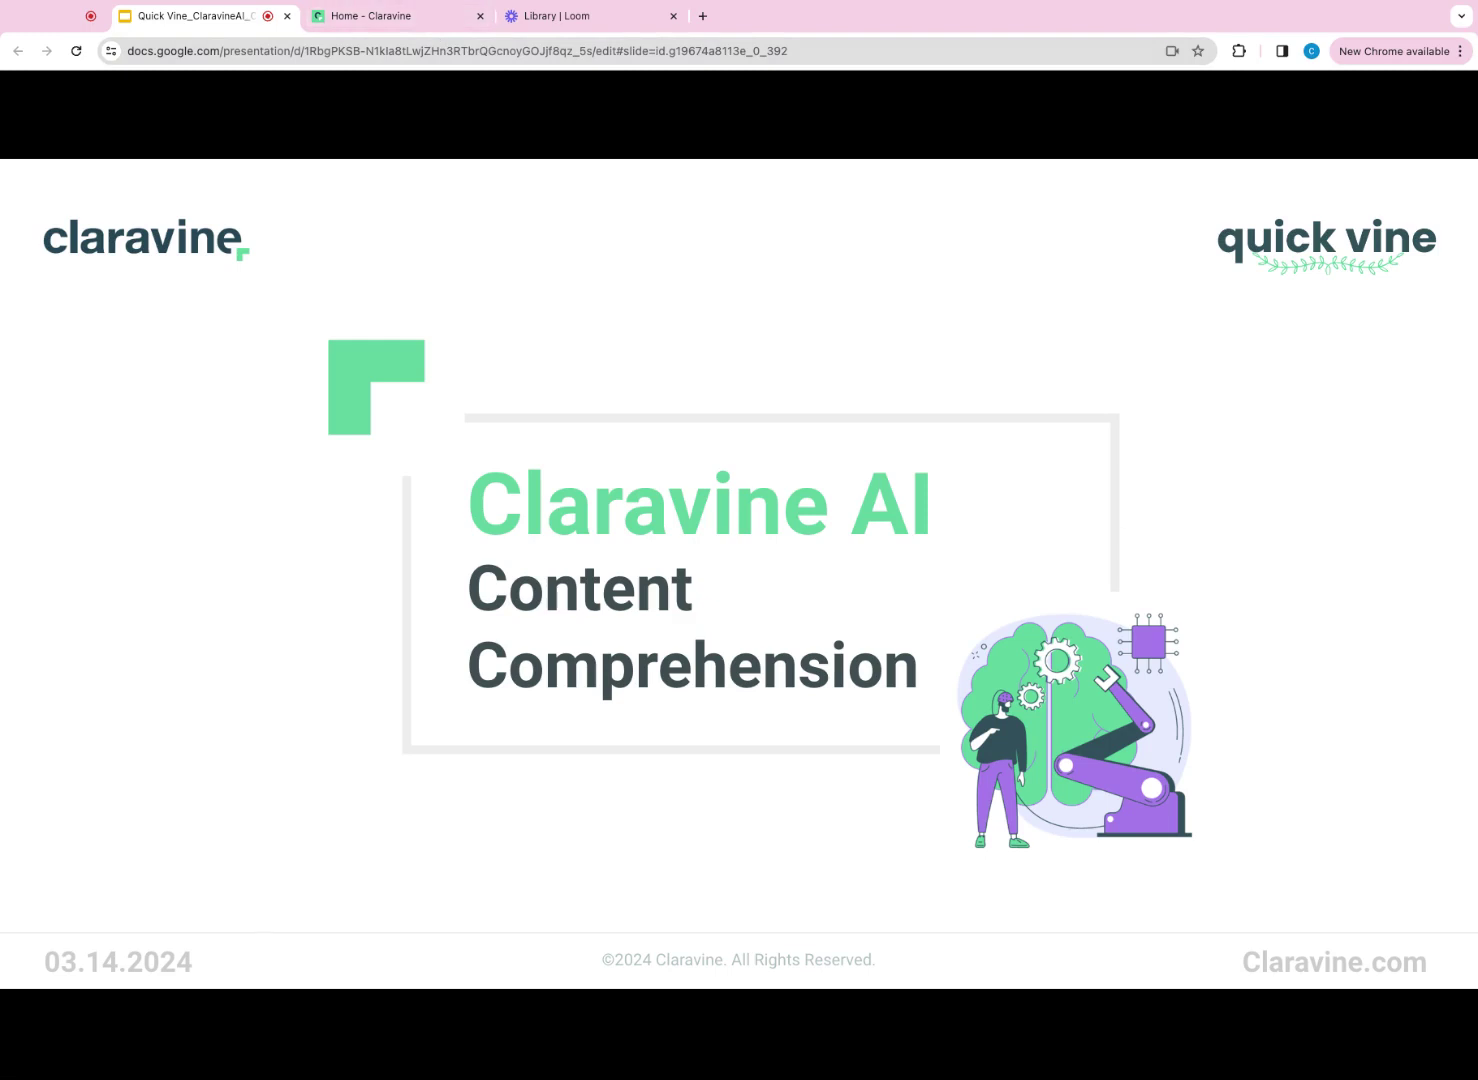
- Advance the slideshow from the title slide to the Introduction and Agenda slide
key("Right")
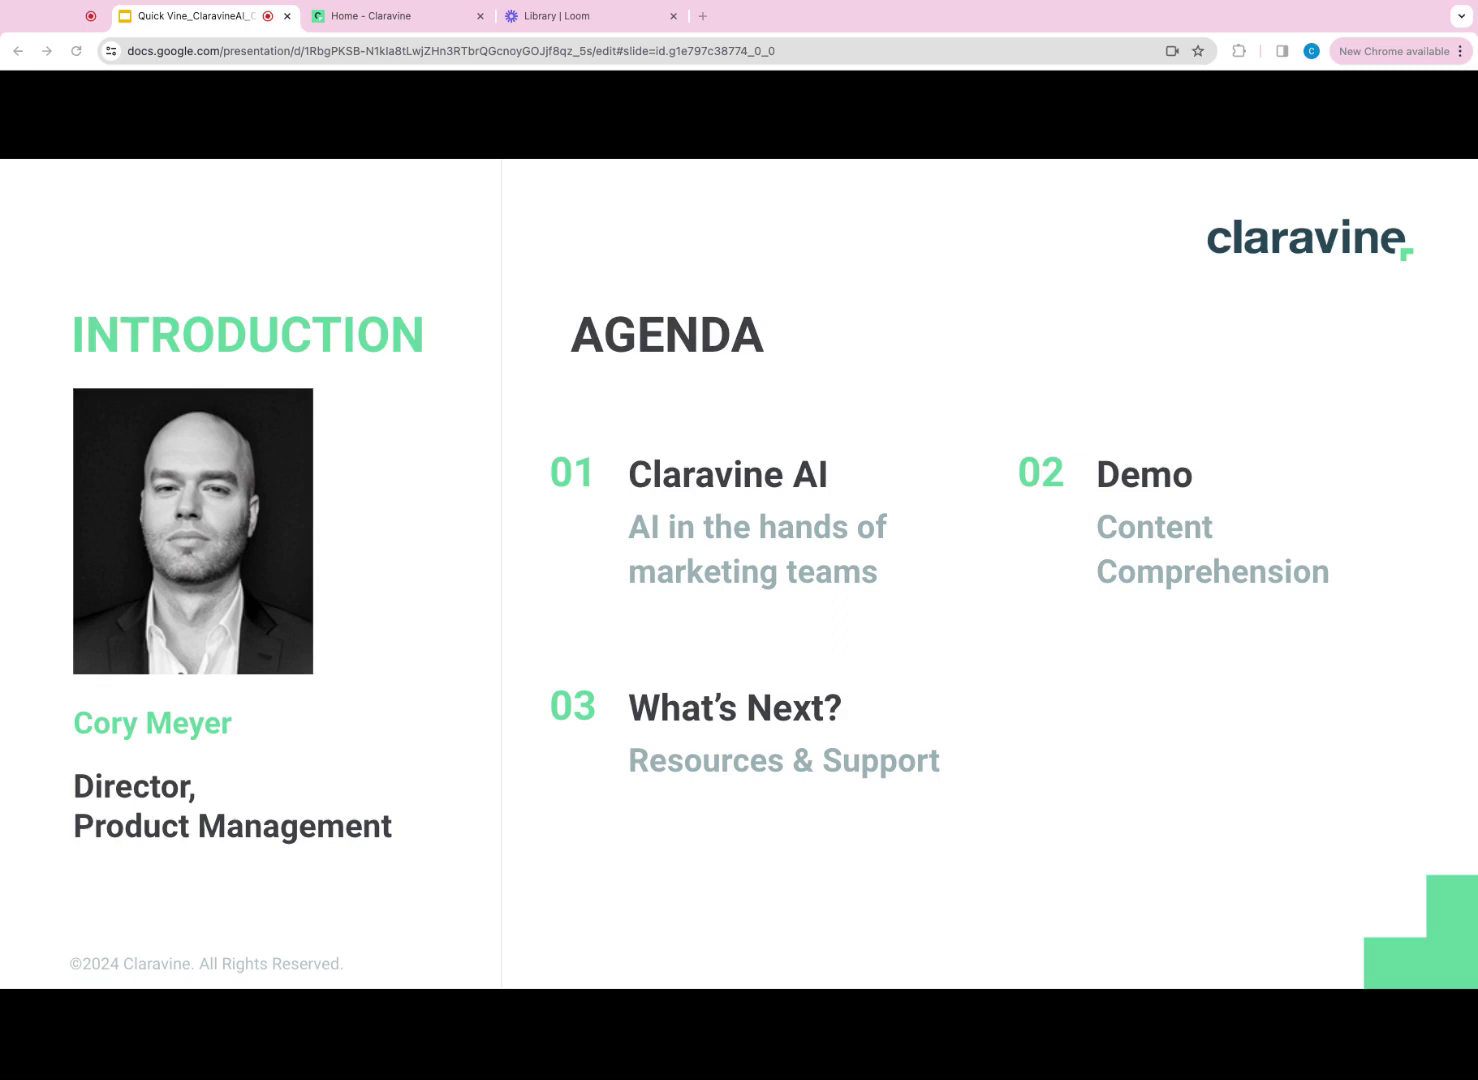
key("Right")
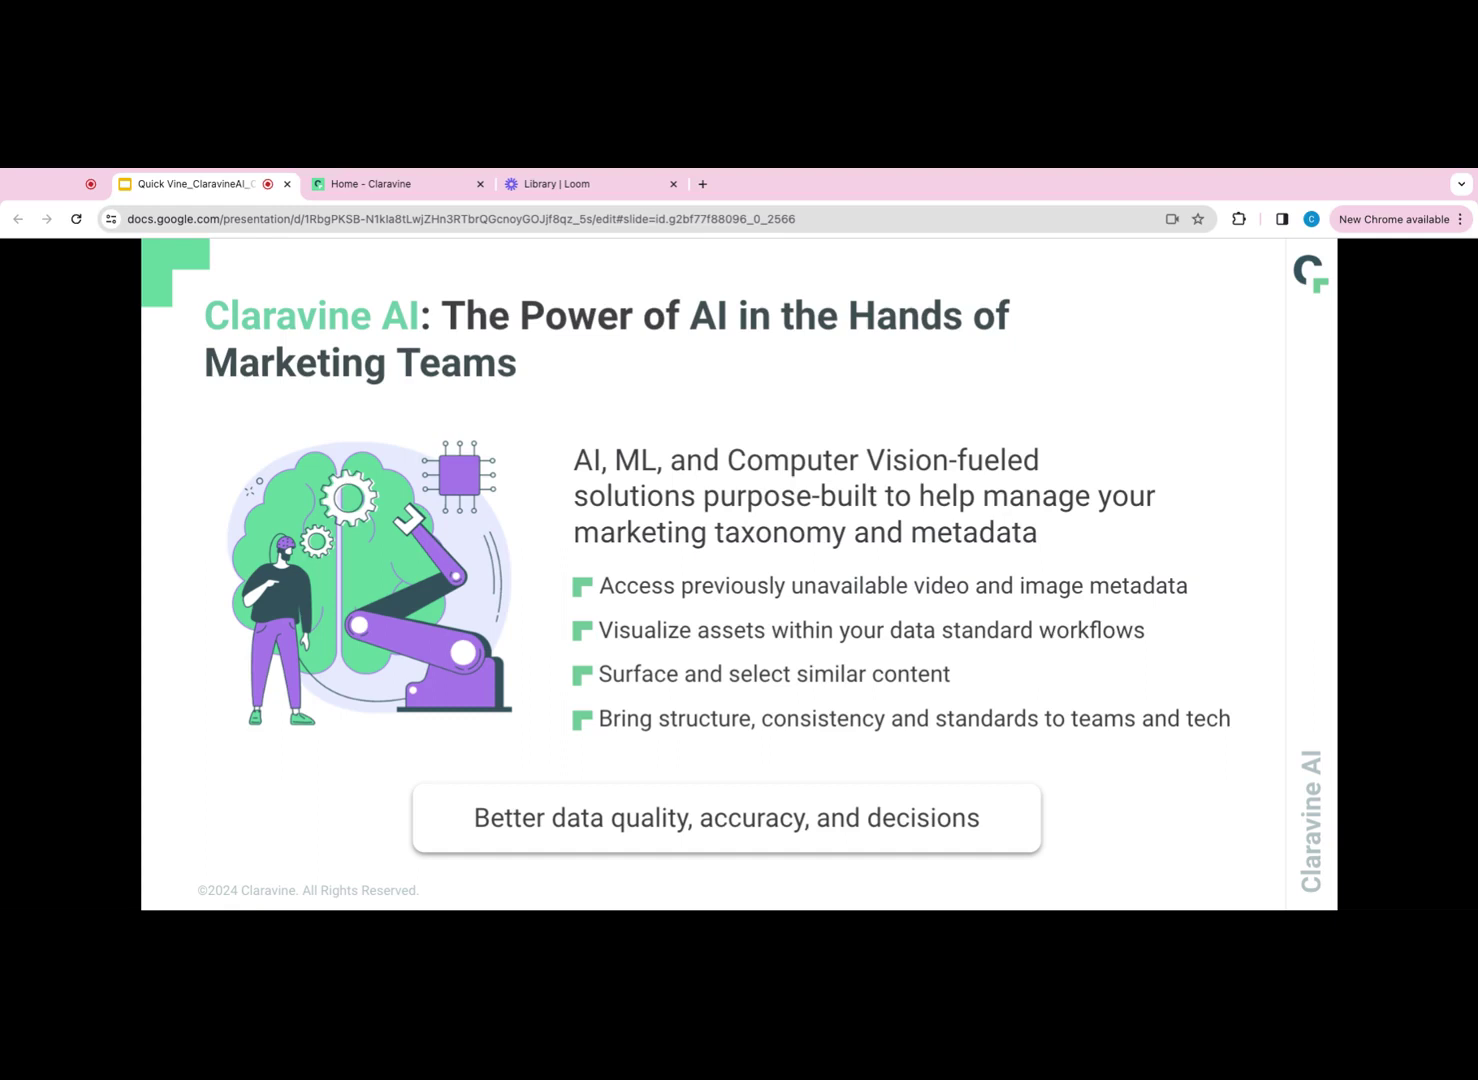
- Advance to the next slide, Claravine AI: Content Comprehension
key("Right")
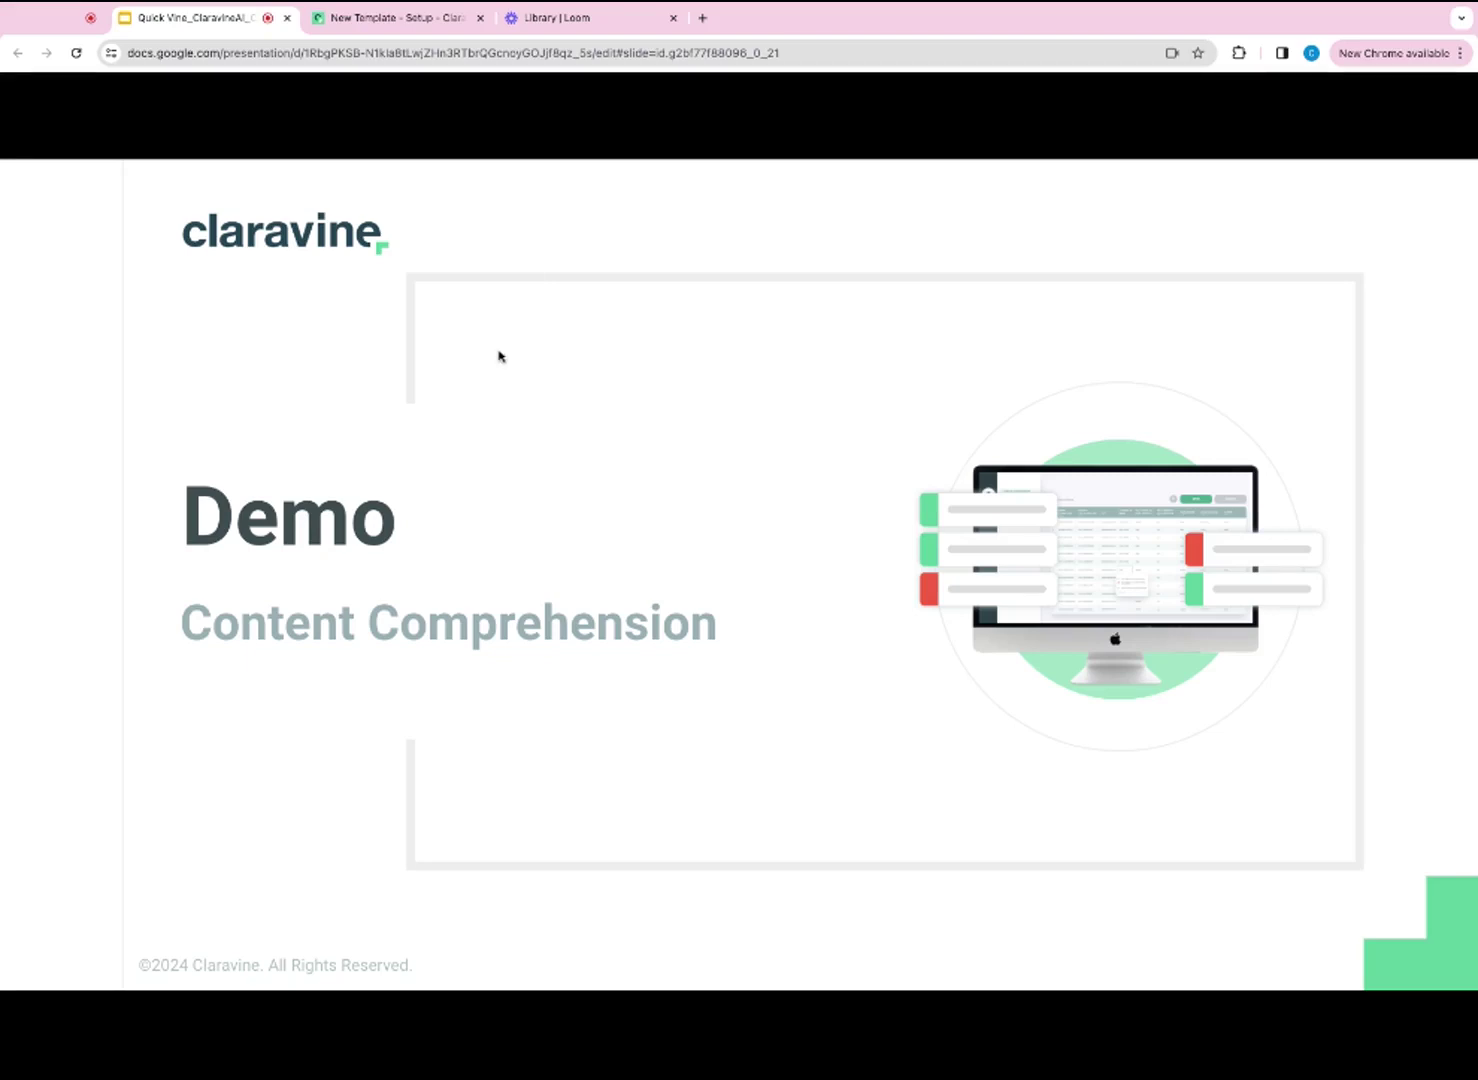
- On the new template's Define and Govern step, search 'url' and add the Image URL field from the Image Url set
left_click(386, 17)
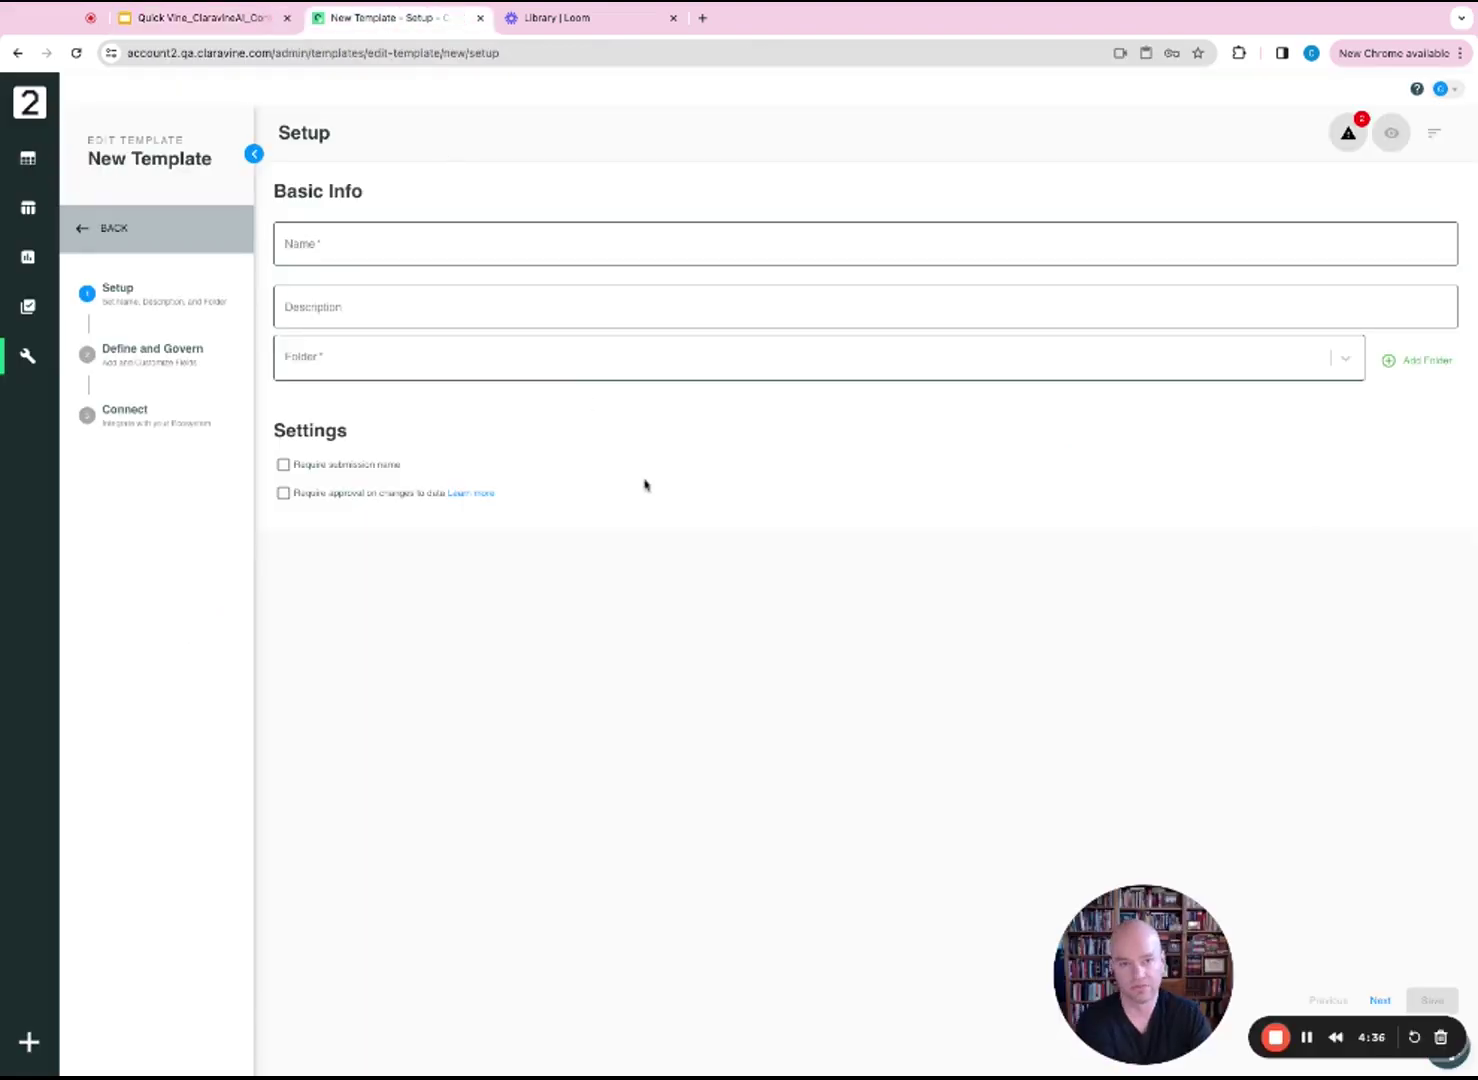
left_click(160, 352)
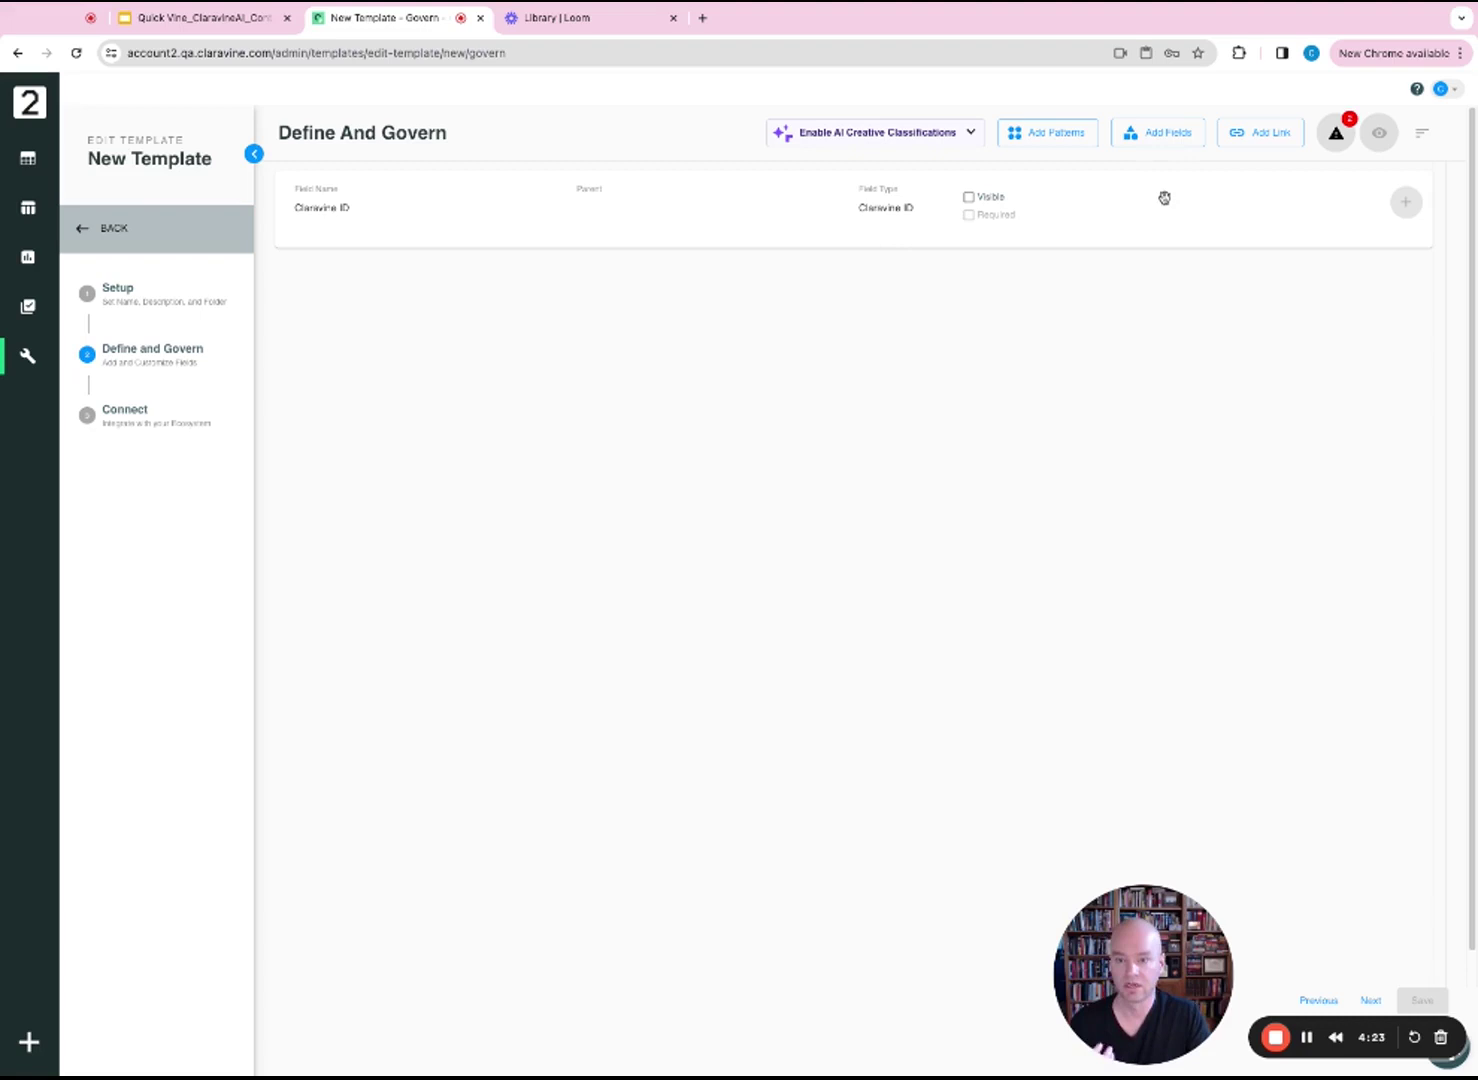
left_click(1162, 141)
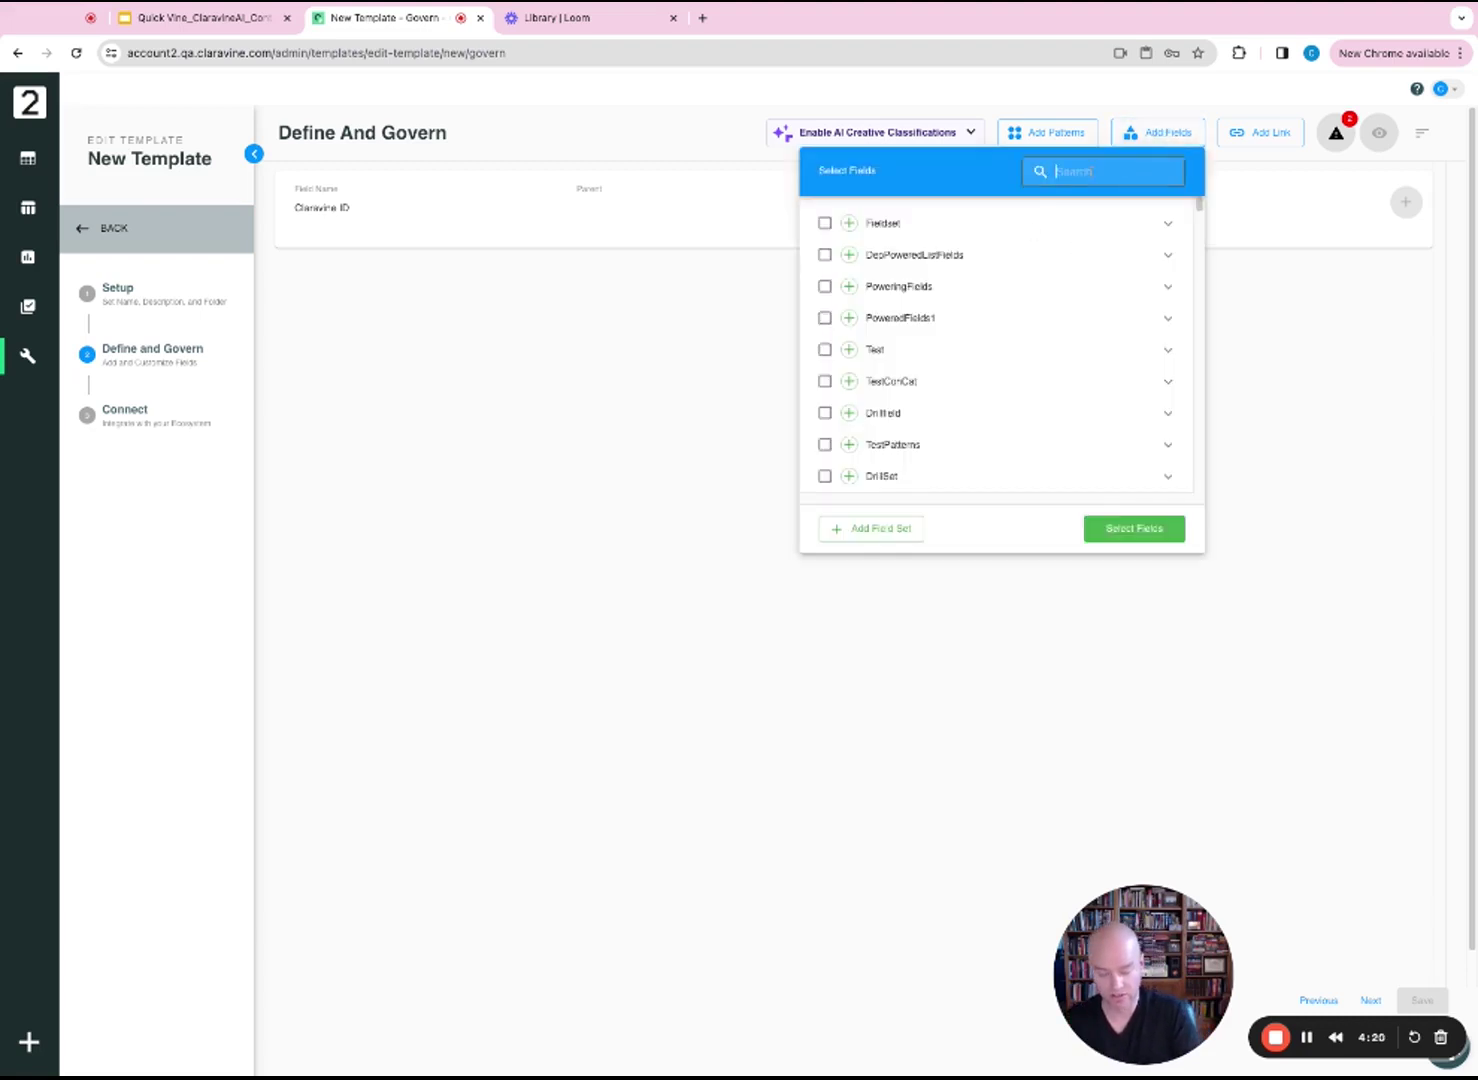
type("ud")
key("BackSpace")
key("BackSpace")
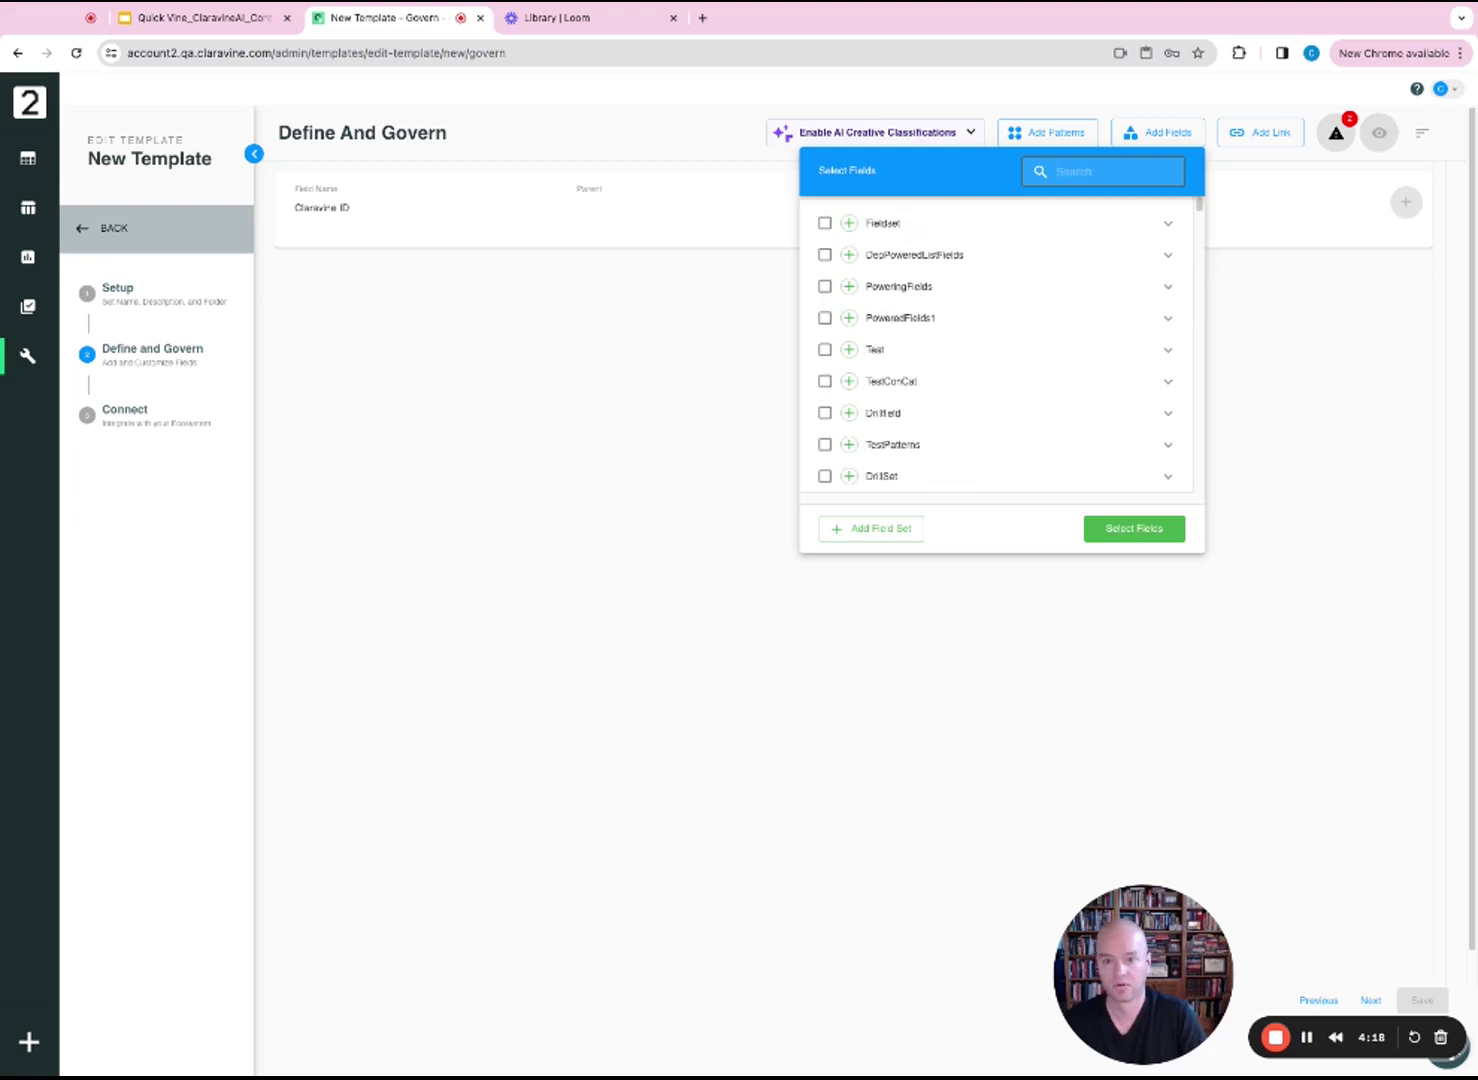
type("url")
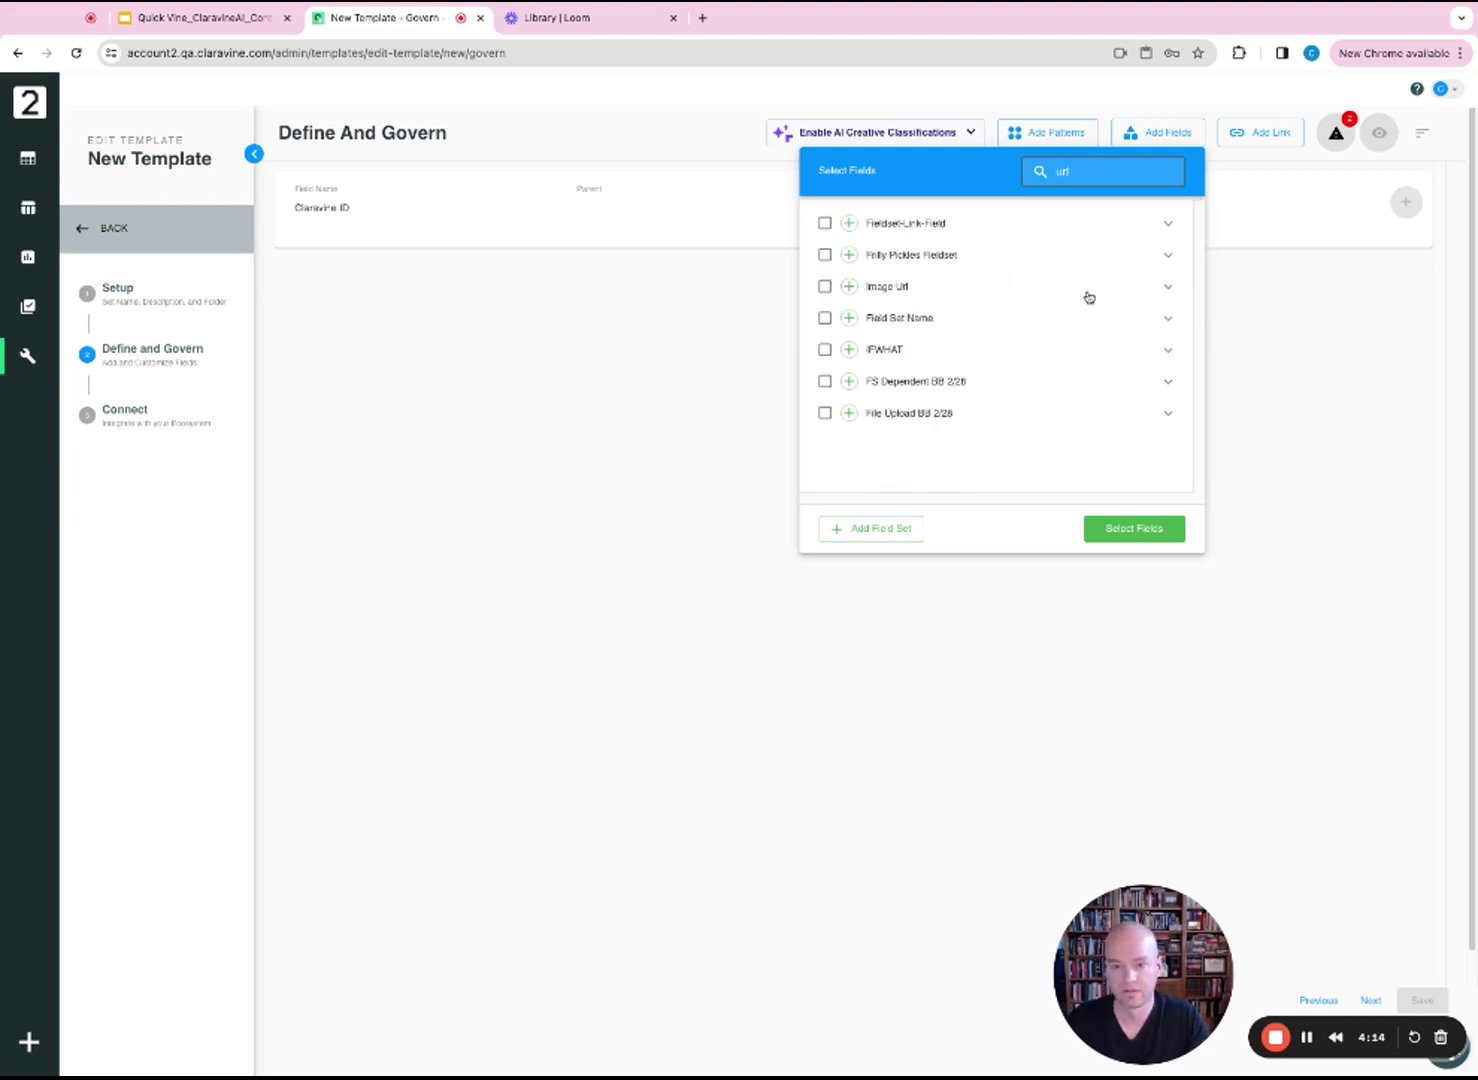
left_click(1167, 292)
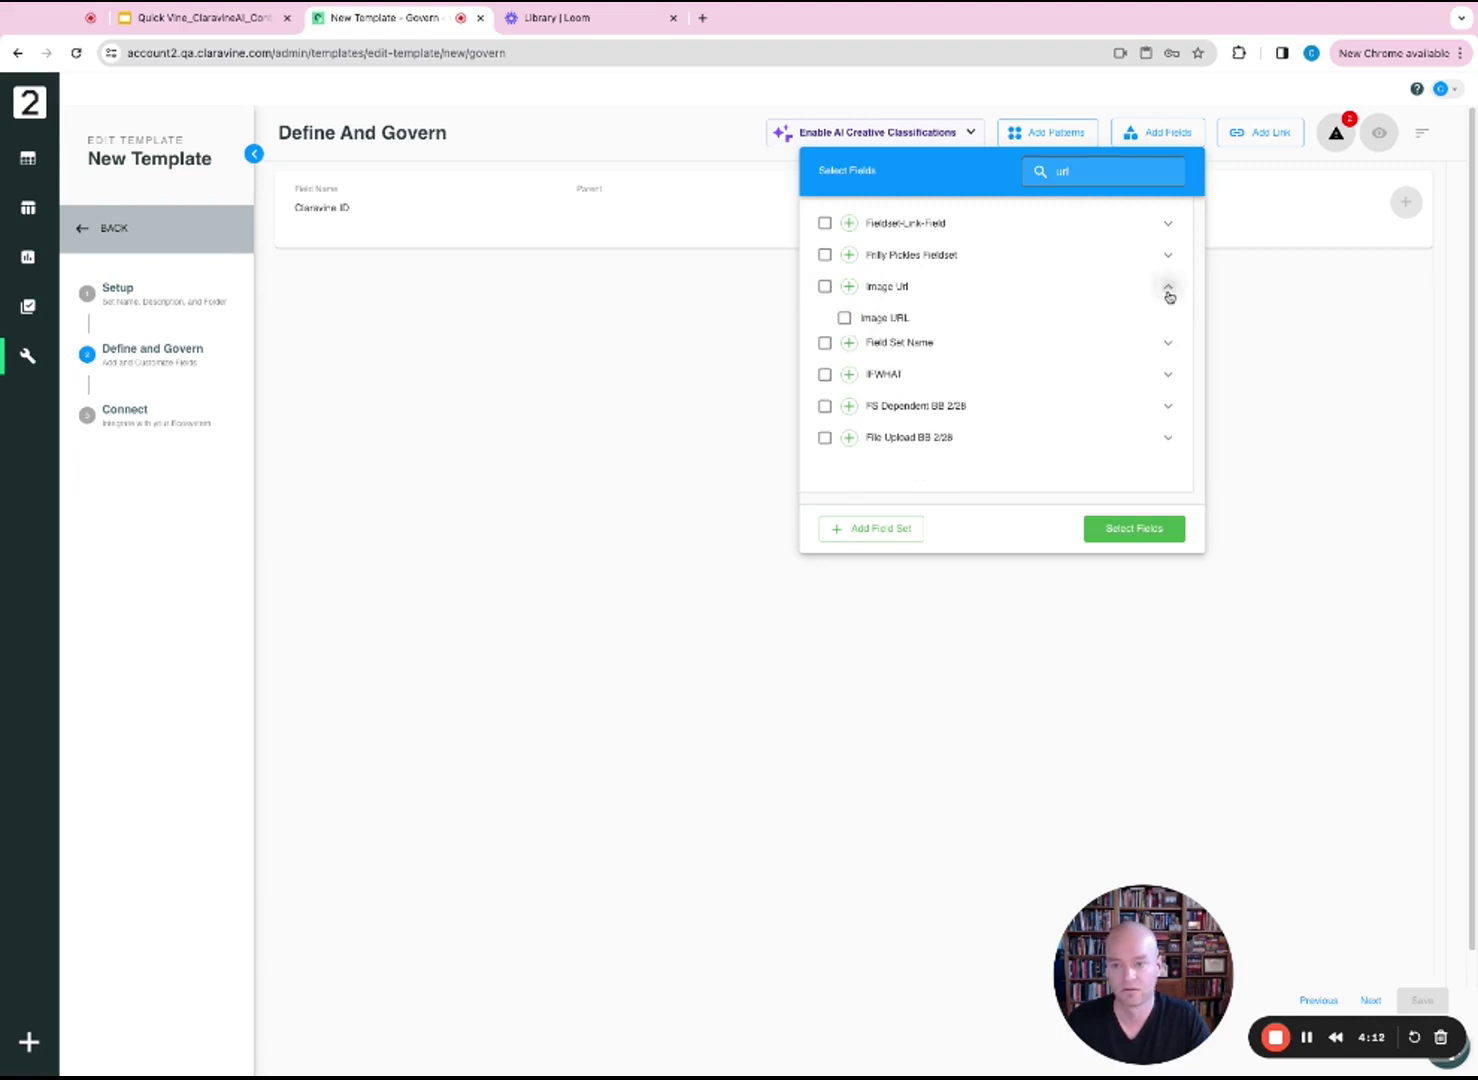
left_click(845, 319)
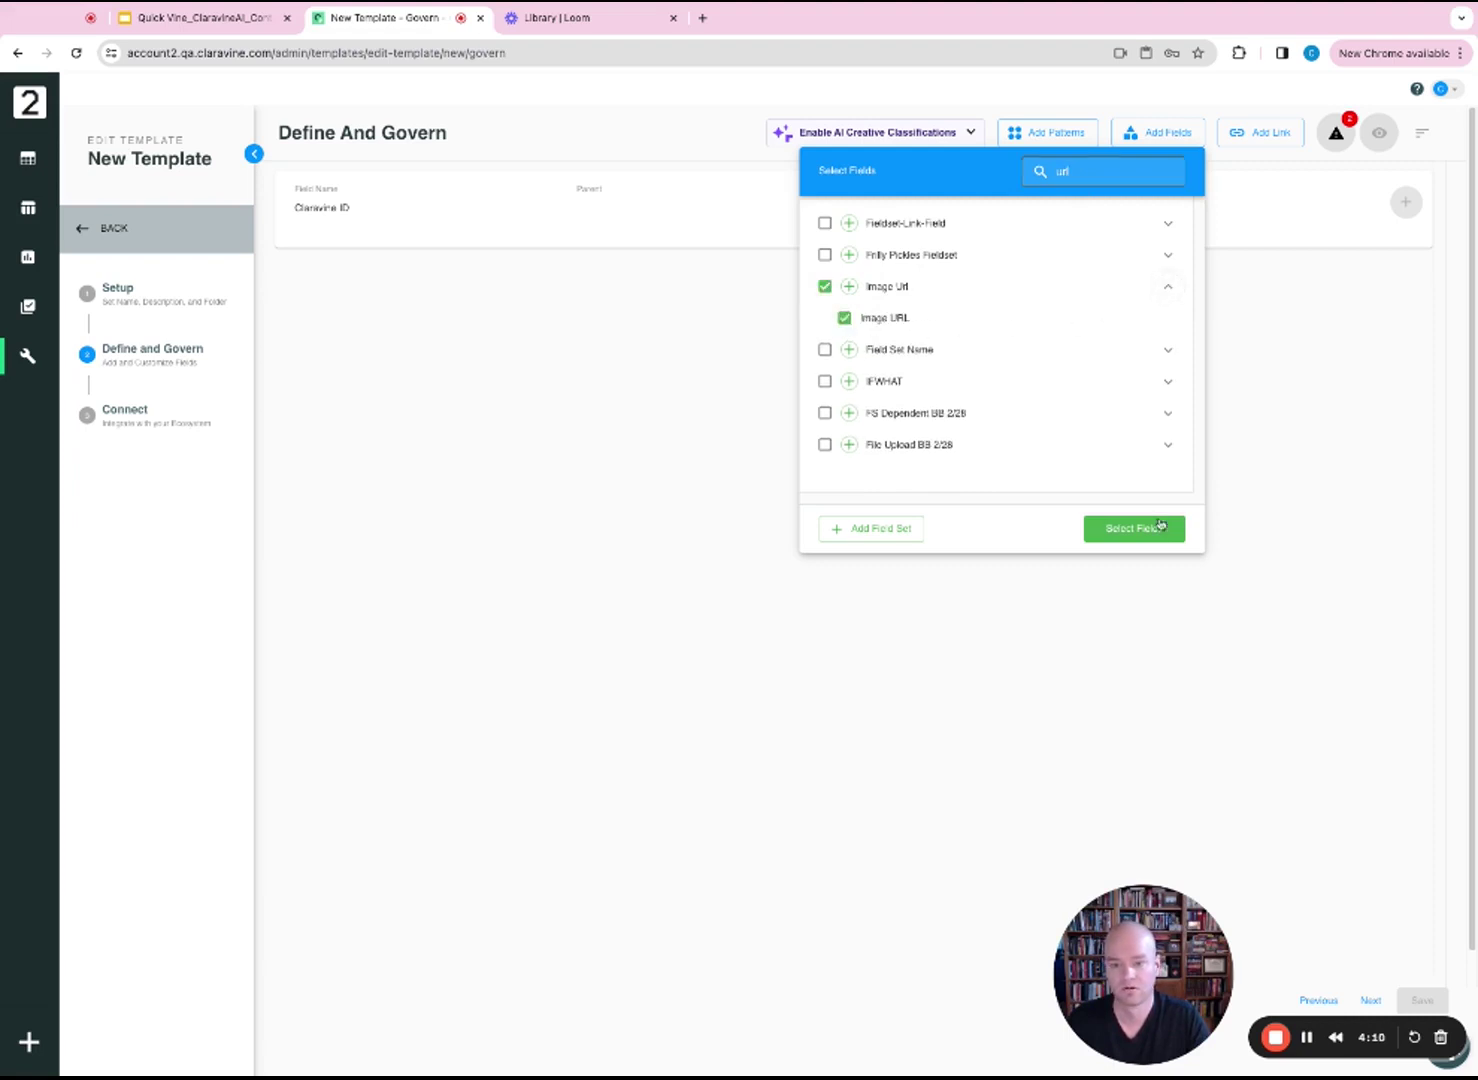
left_click(1109, 531)
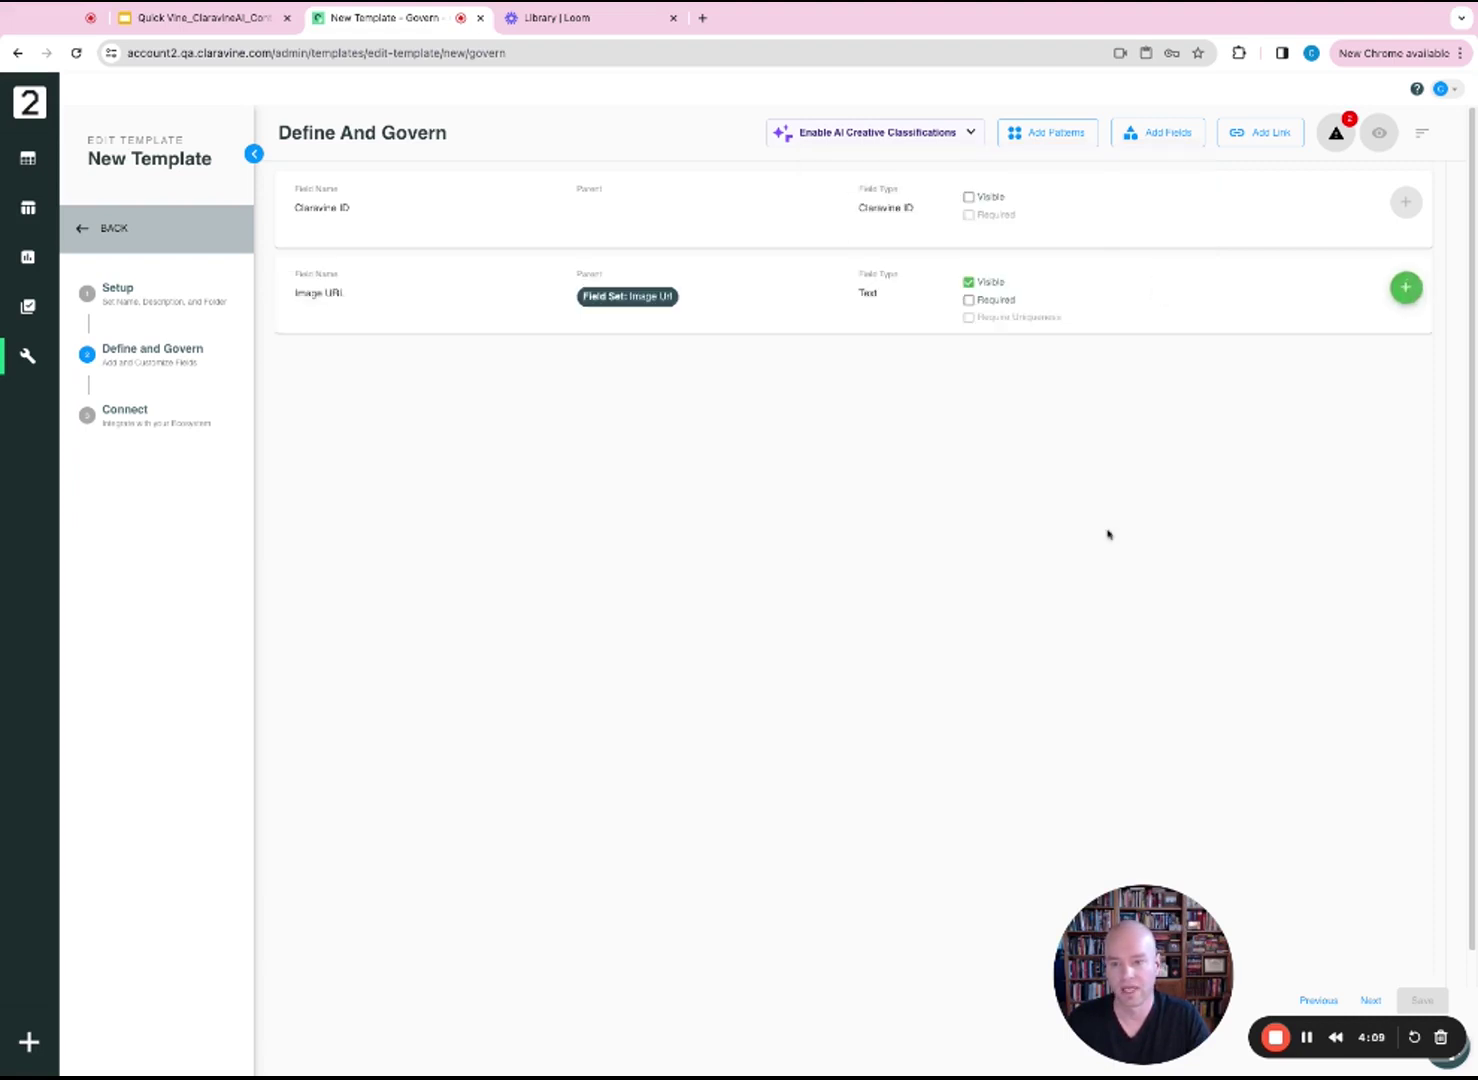
- Enable AI Creative Classifications and make Image URL the AI Classifications Source URL
left_click(967, 136)
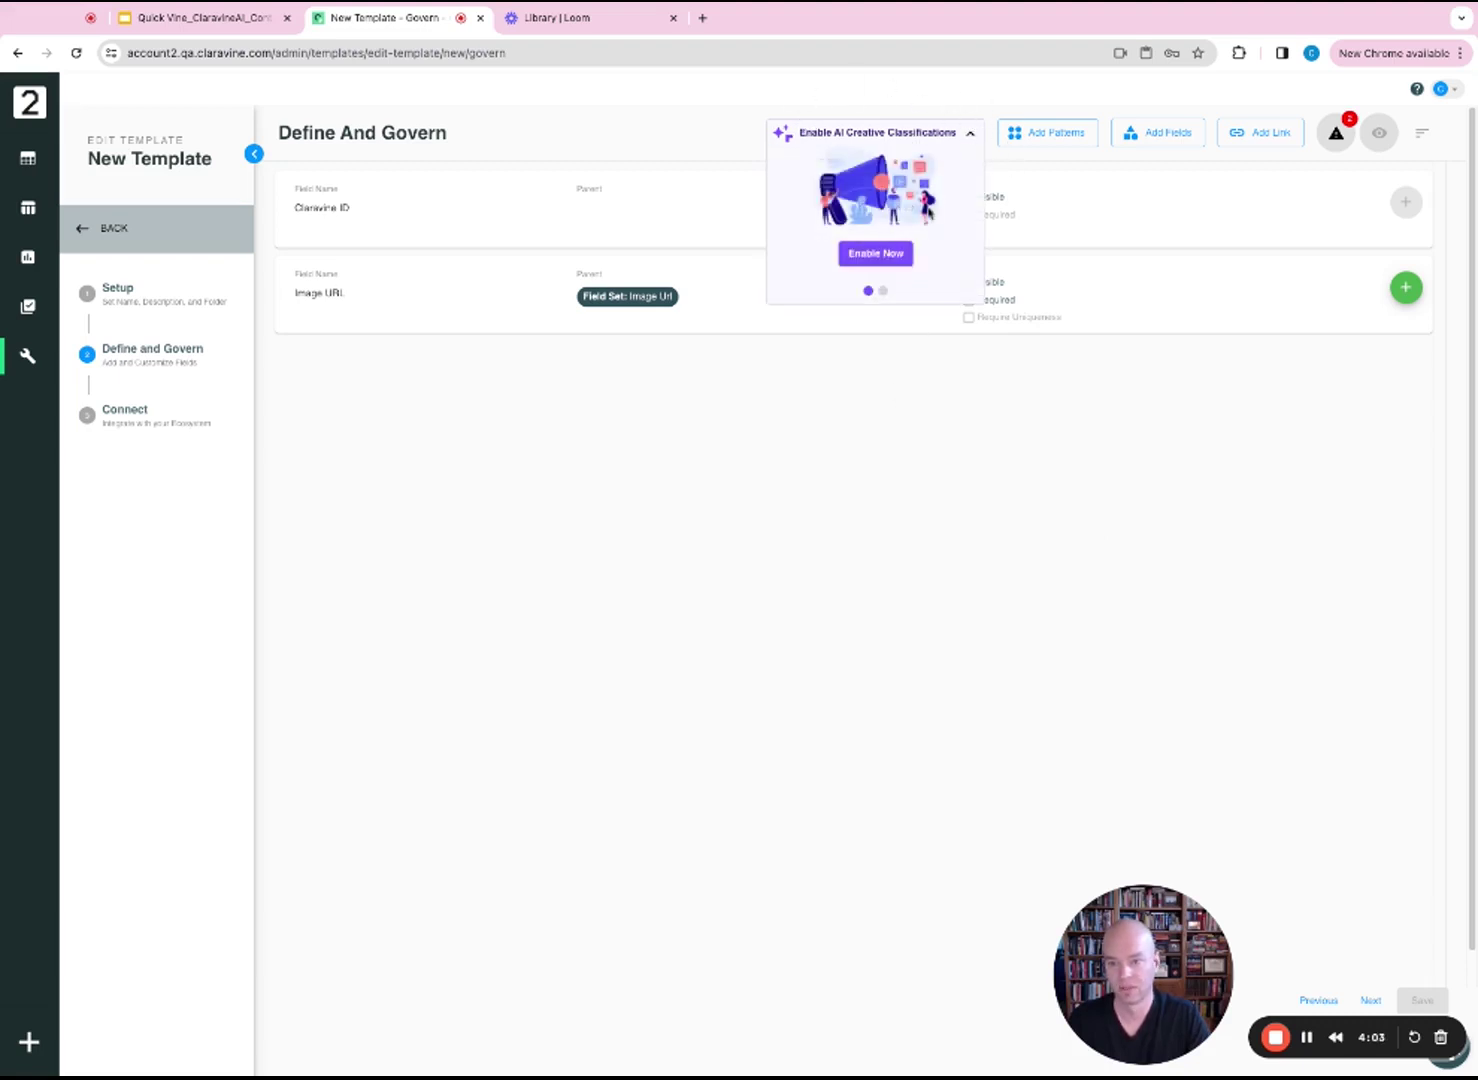
left_click(876, 254)
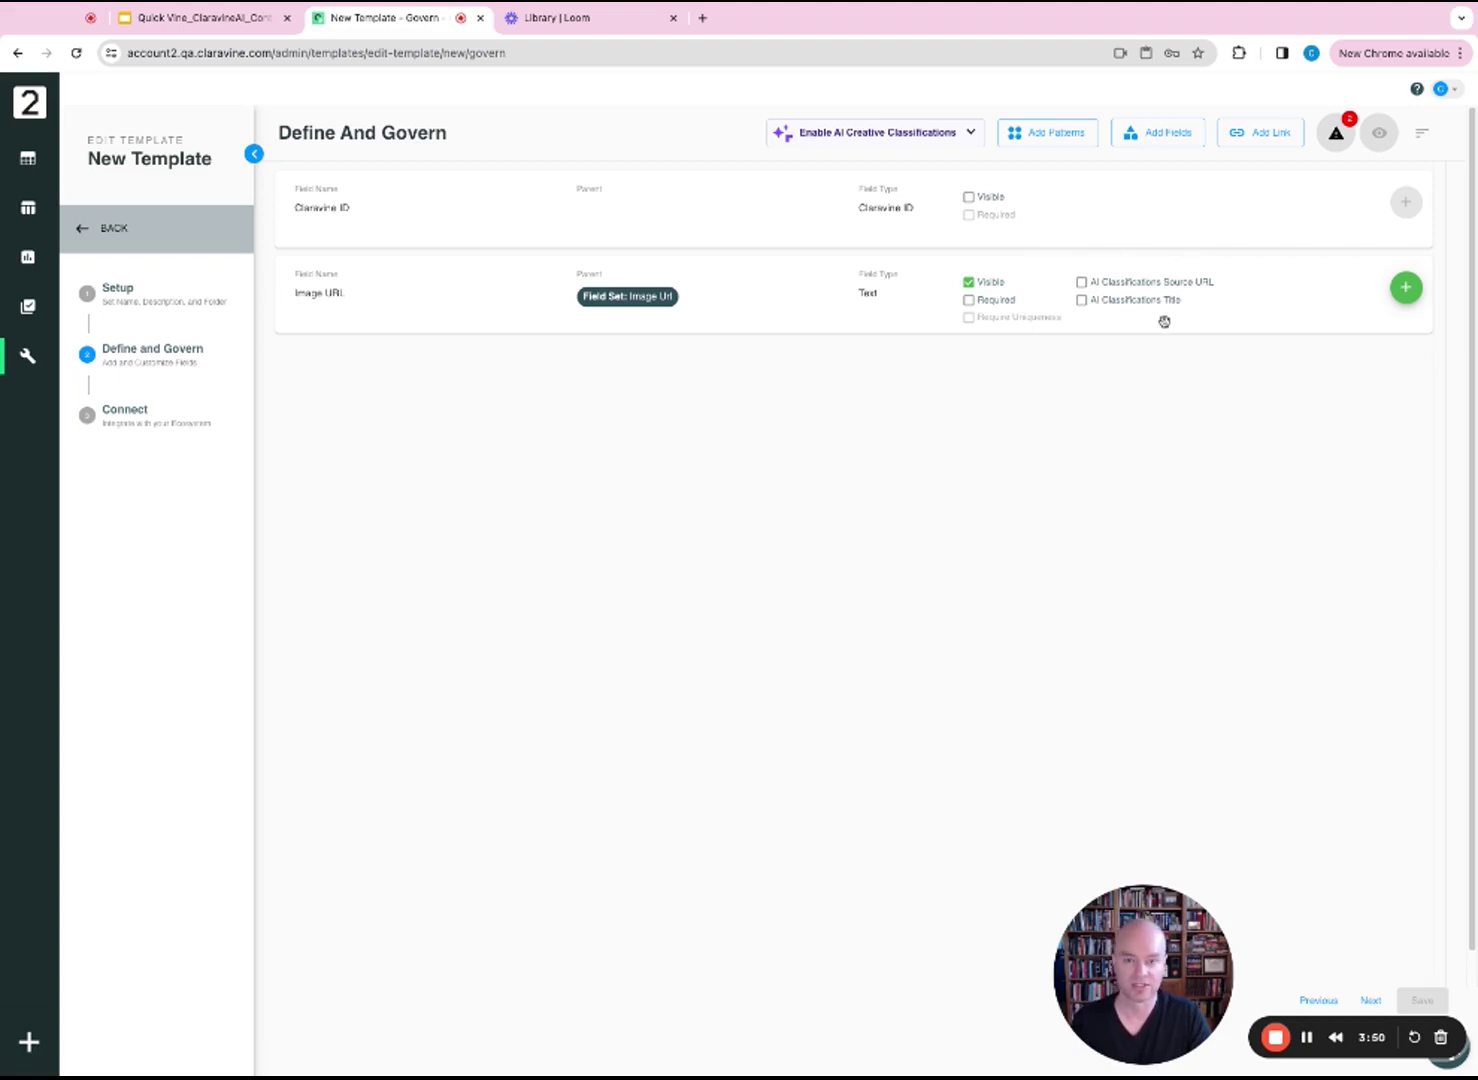
left_click(1082, 283)
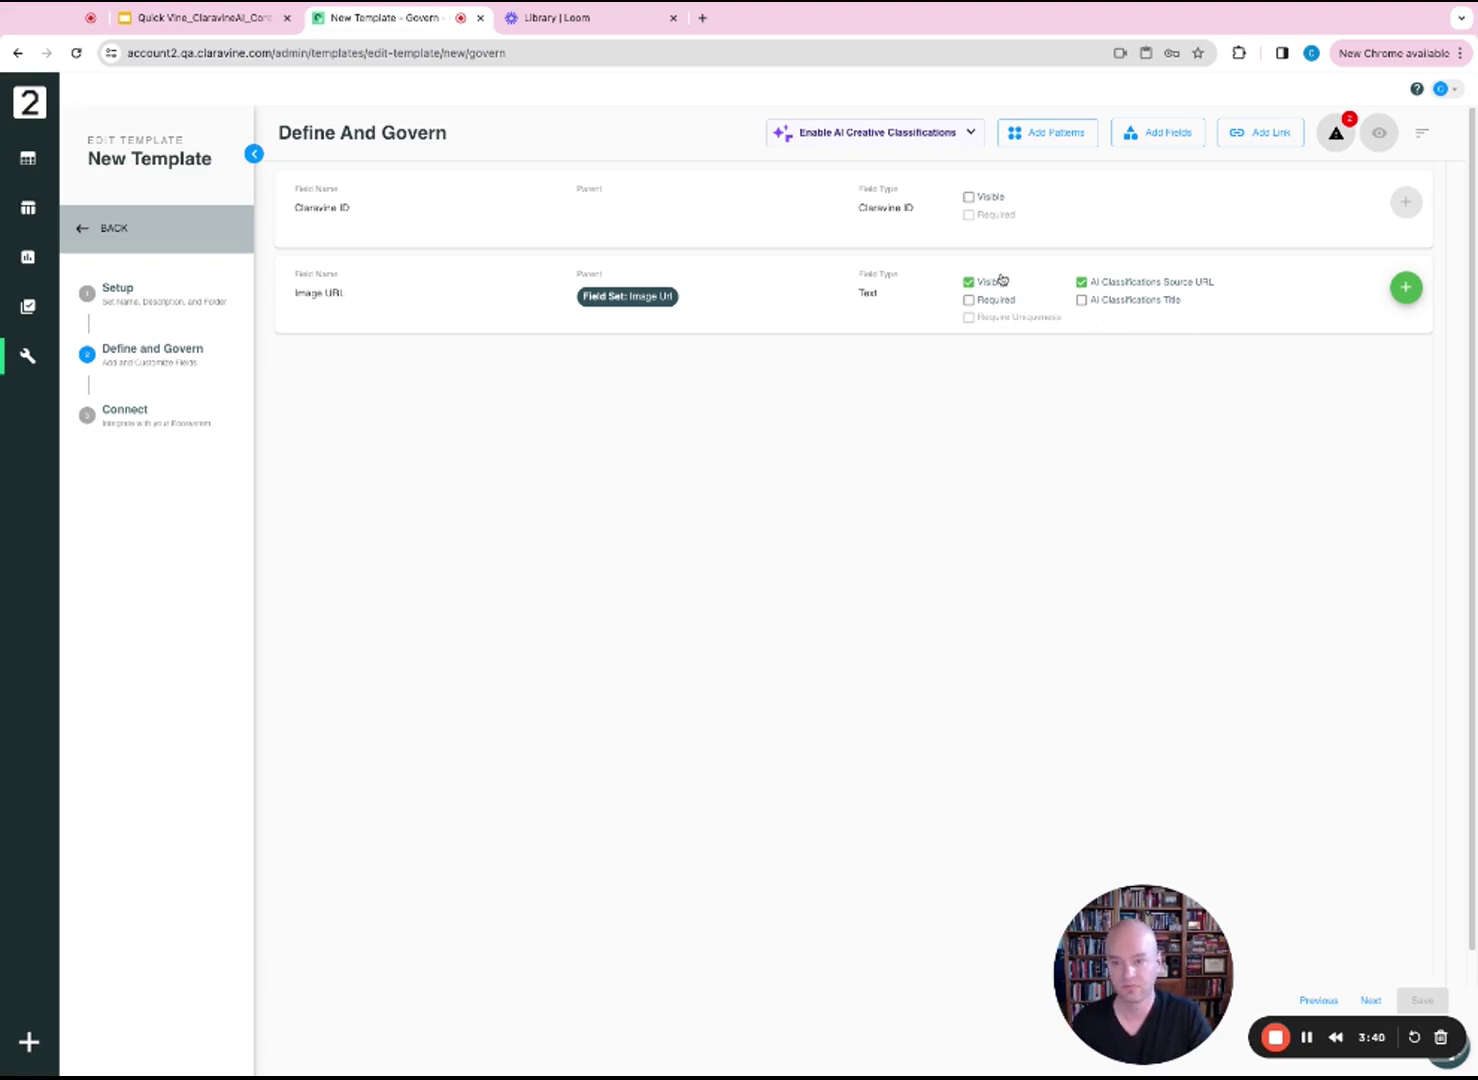
- Enable Logos, Places, Objects, Emotions, Activities, Affinities, Demographics, IAB Ad Product and IAB classifications
left_click(969, 134)
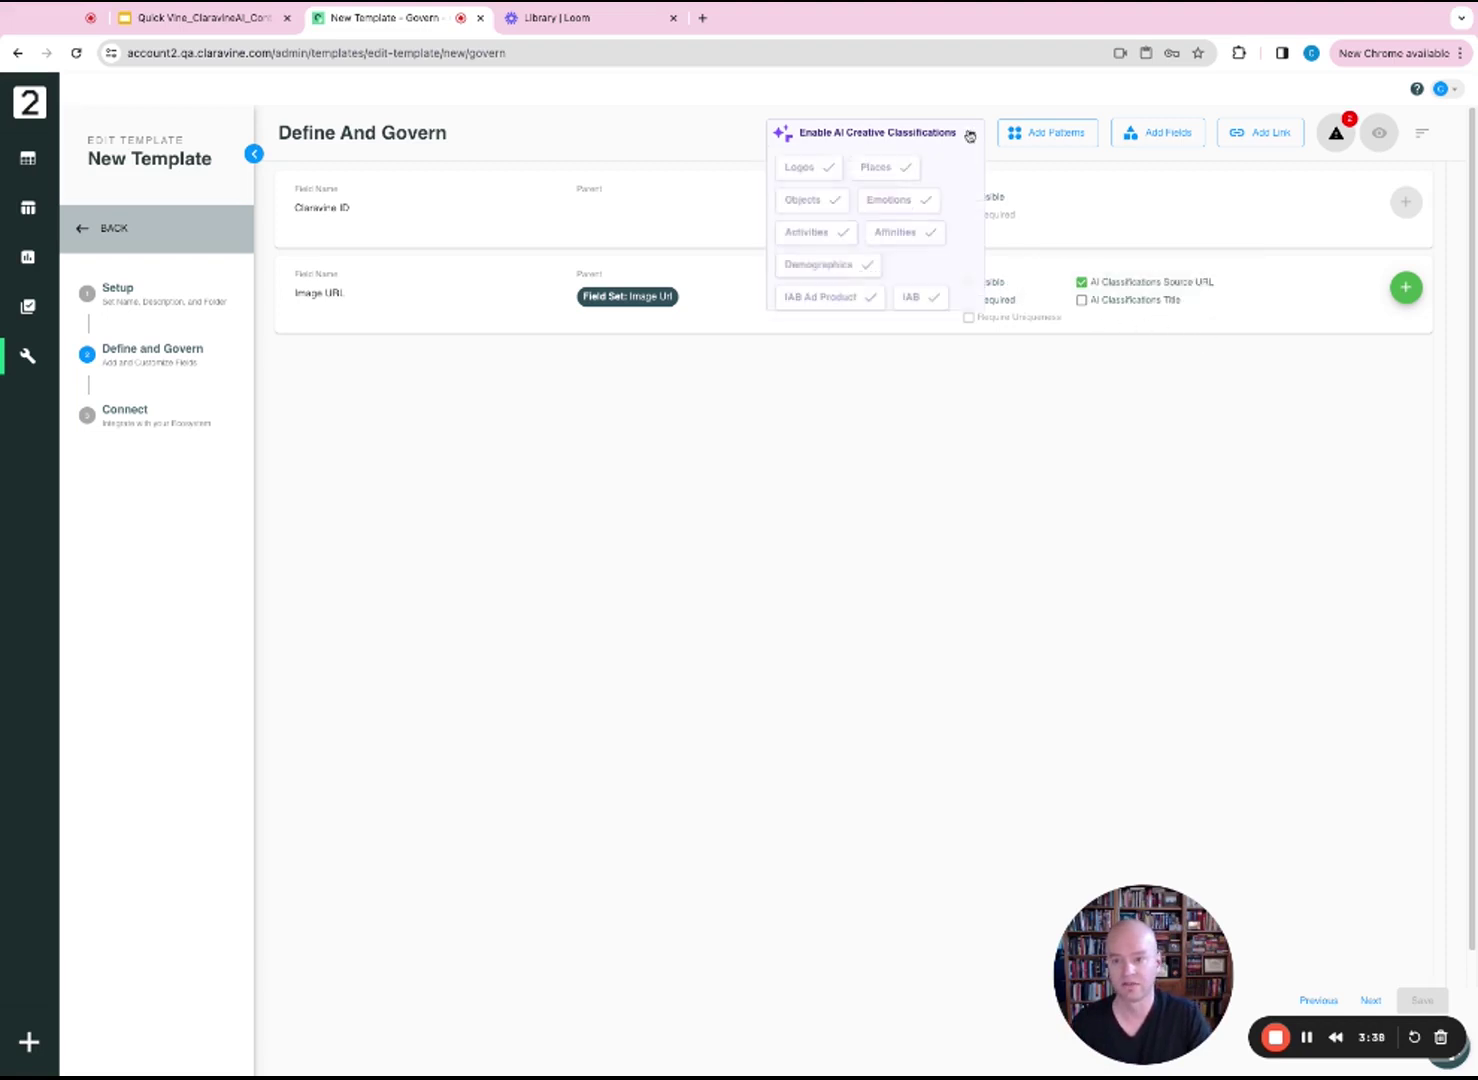
left_click(808, 169)
left_click(876, 167)
left_click(818, 199)
left_click(904, 201)
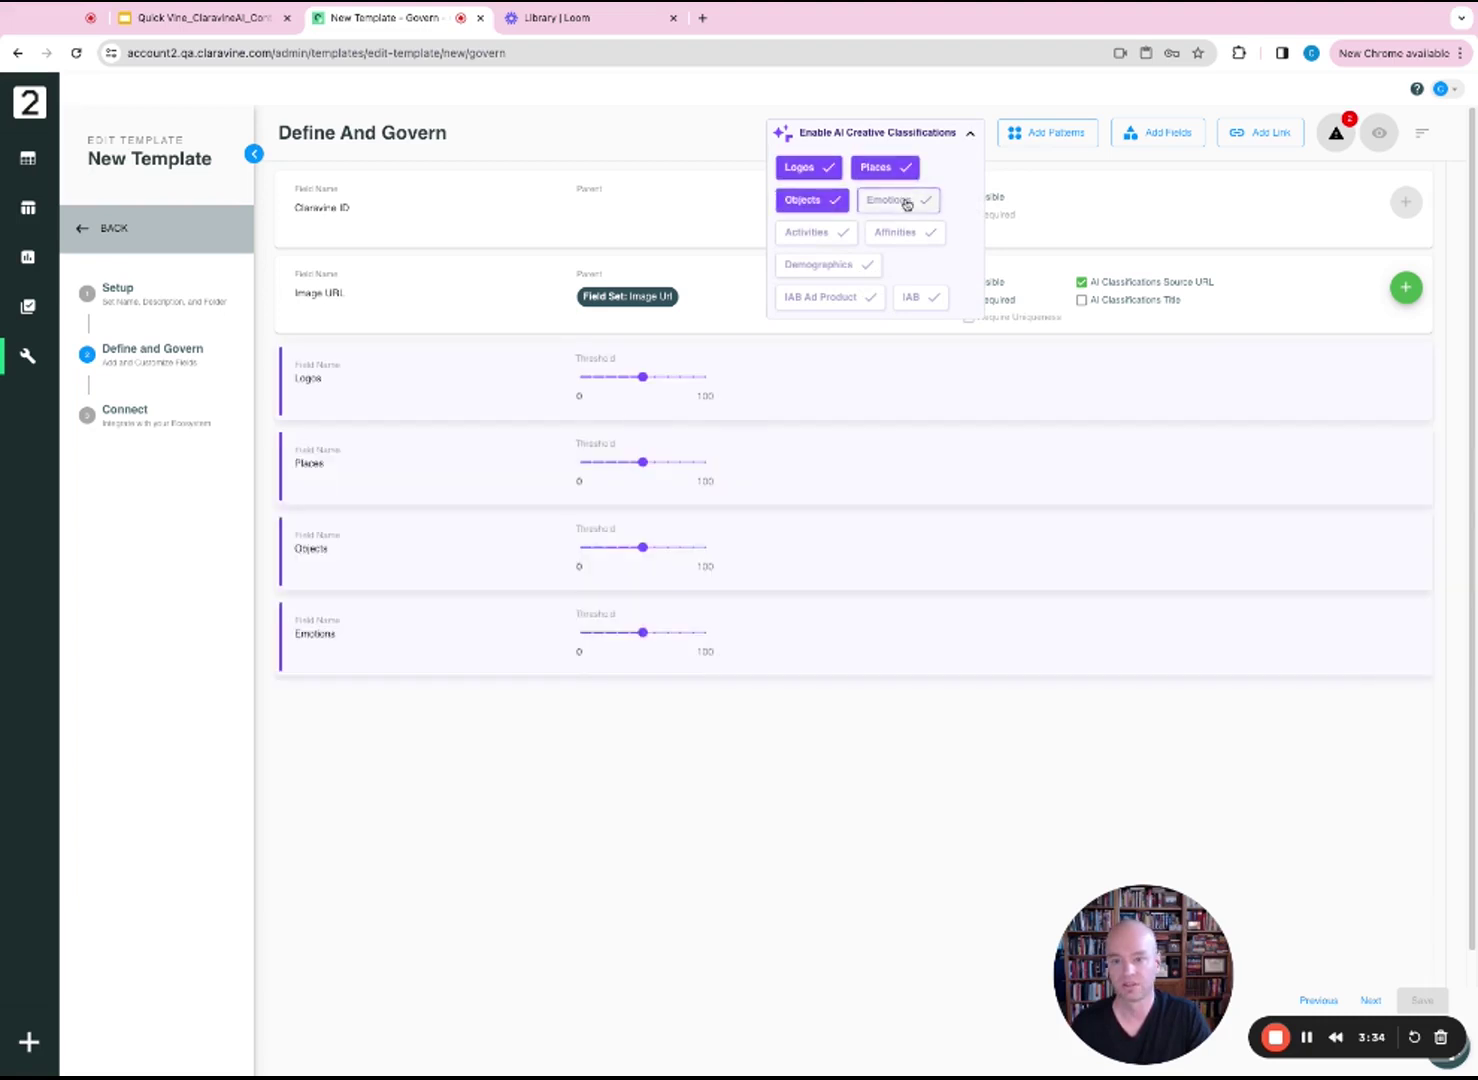
left_click(897, 232)
left_click(808, 232)
left_click(818, 265)
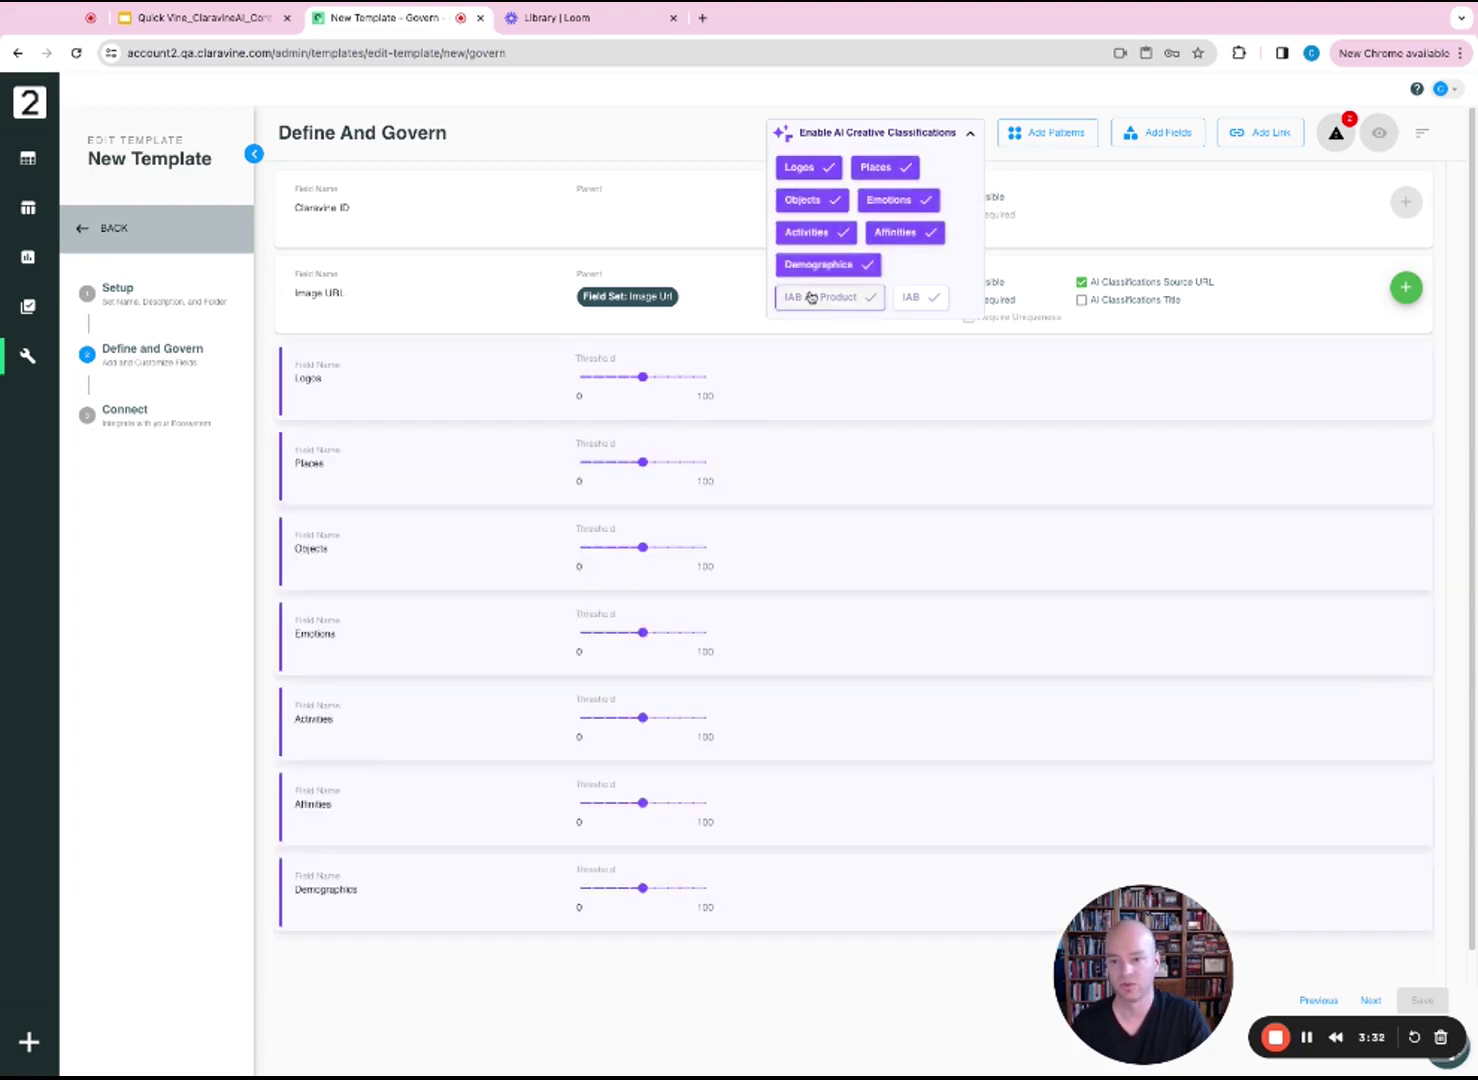
left_click(811, 297)
left_click(913, 297)
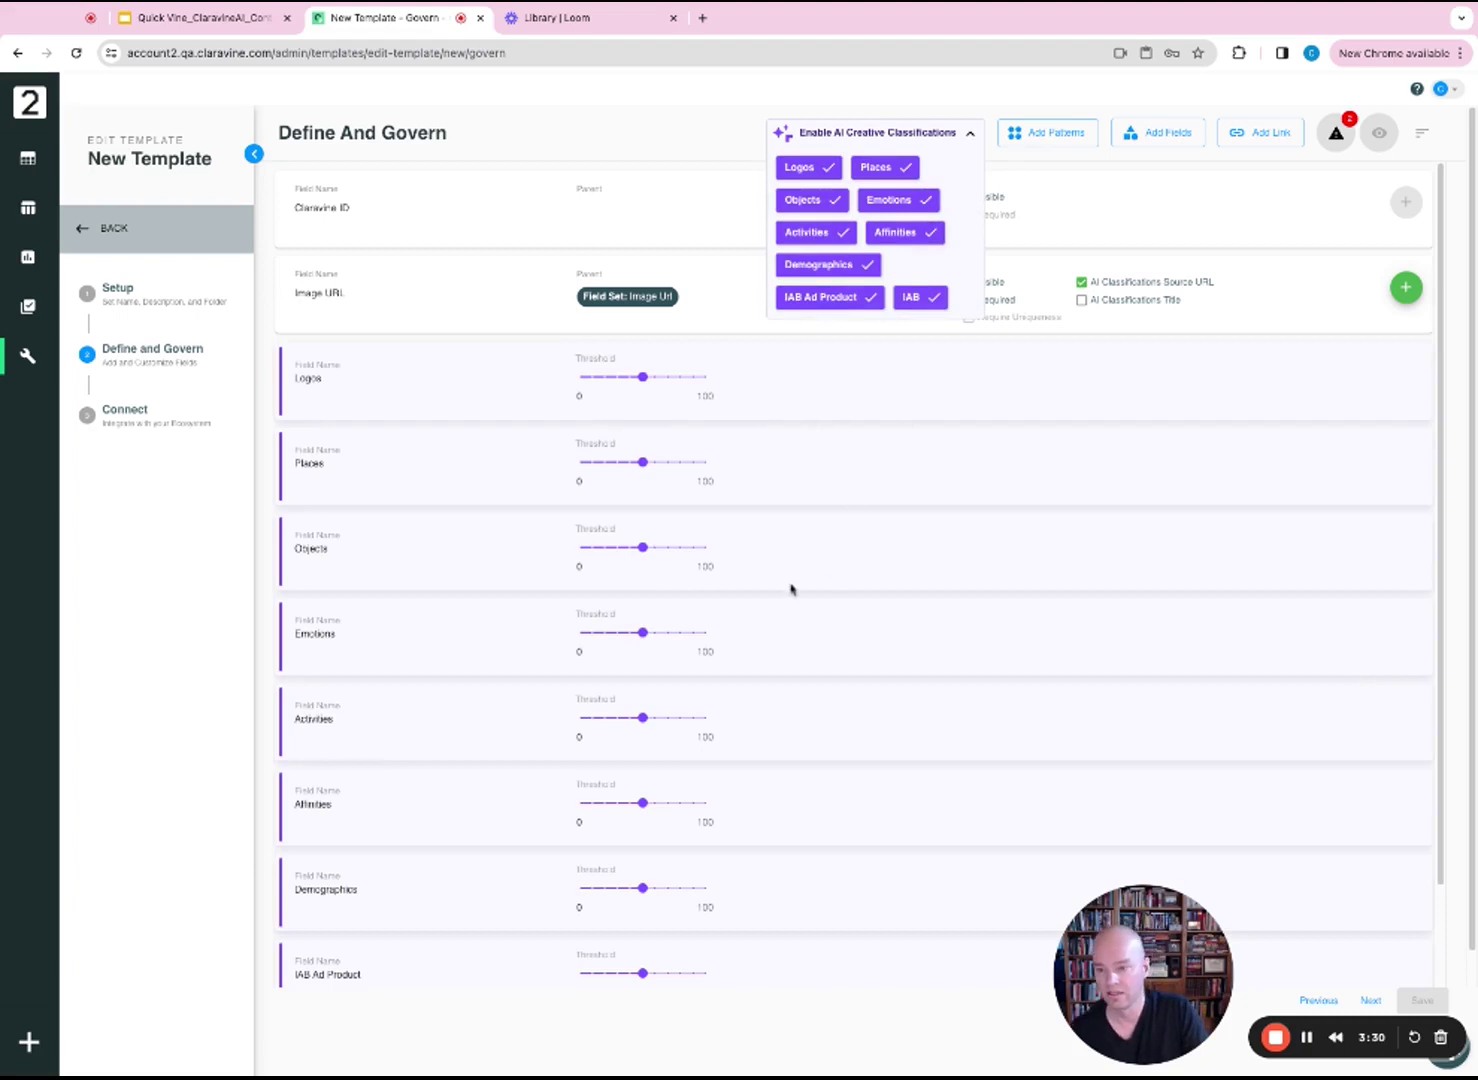
left_click(788, 408)
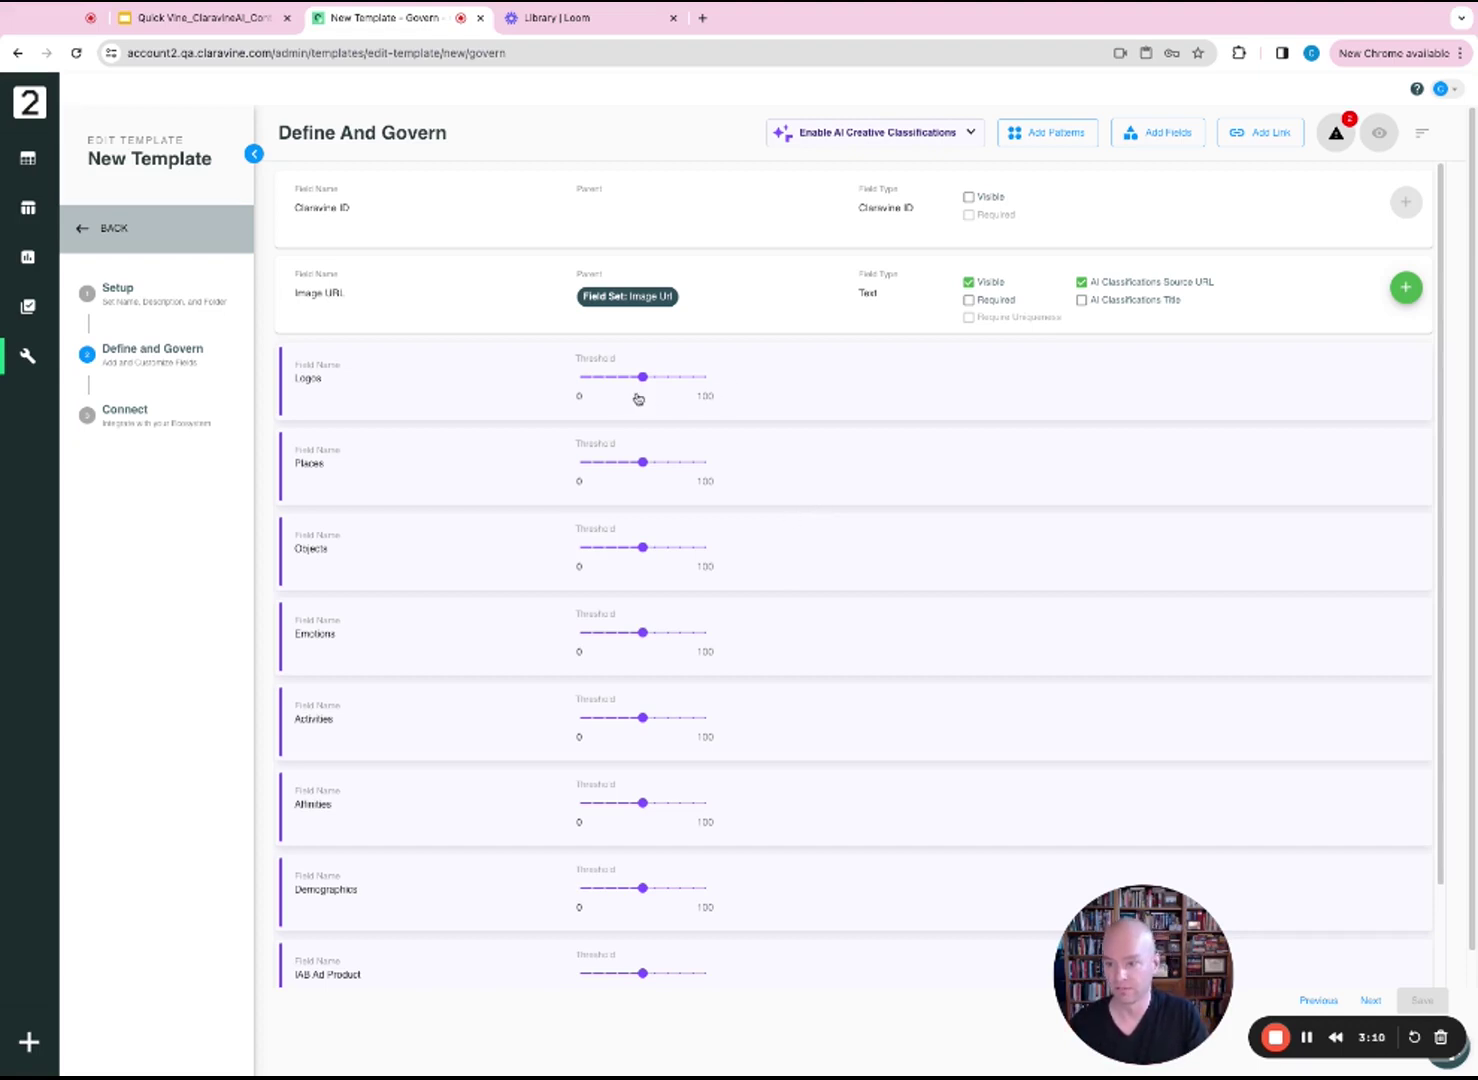
- Lower the Logos, Places, Objects, Emotions, Activities, Affinities, Demographics and IAB Ad Product thresholds to near minimum
left_click(598, 377)
left_click(598, 463)
left_click(595, 547)
left_click(594, 633)
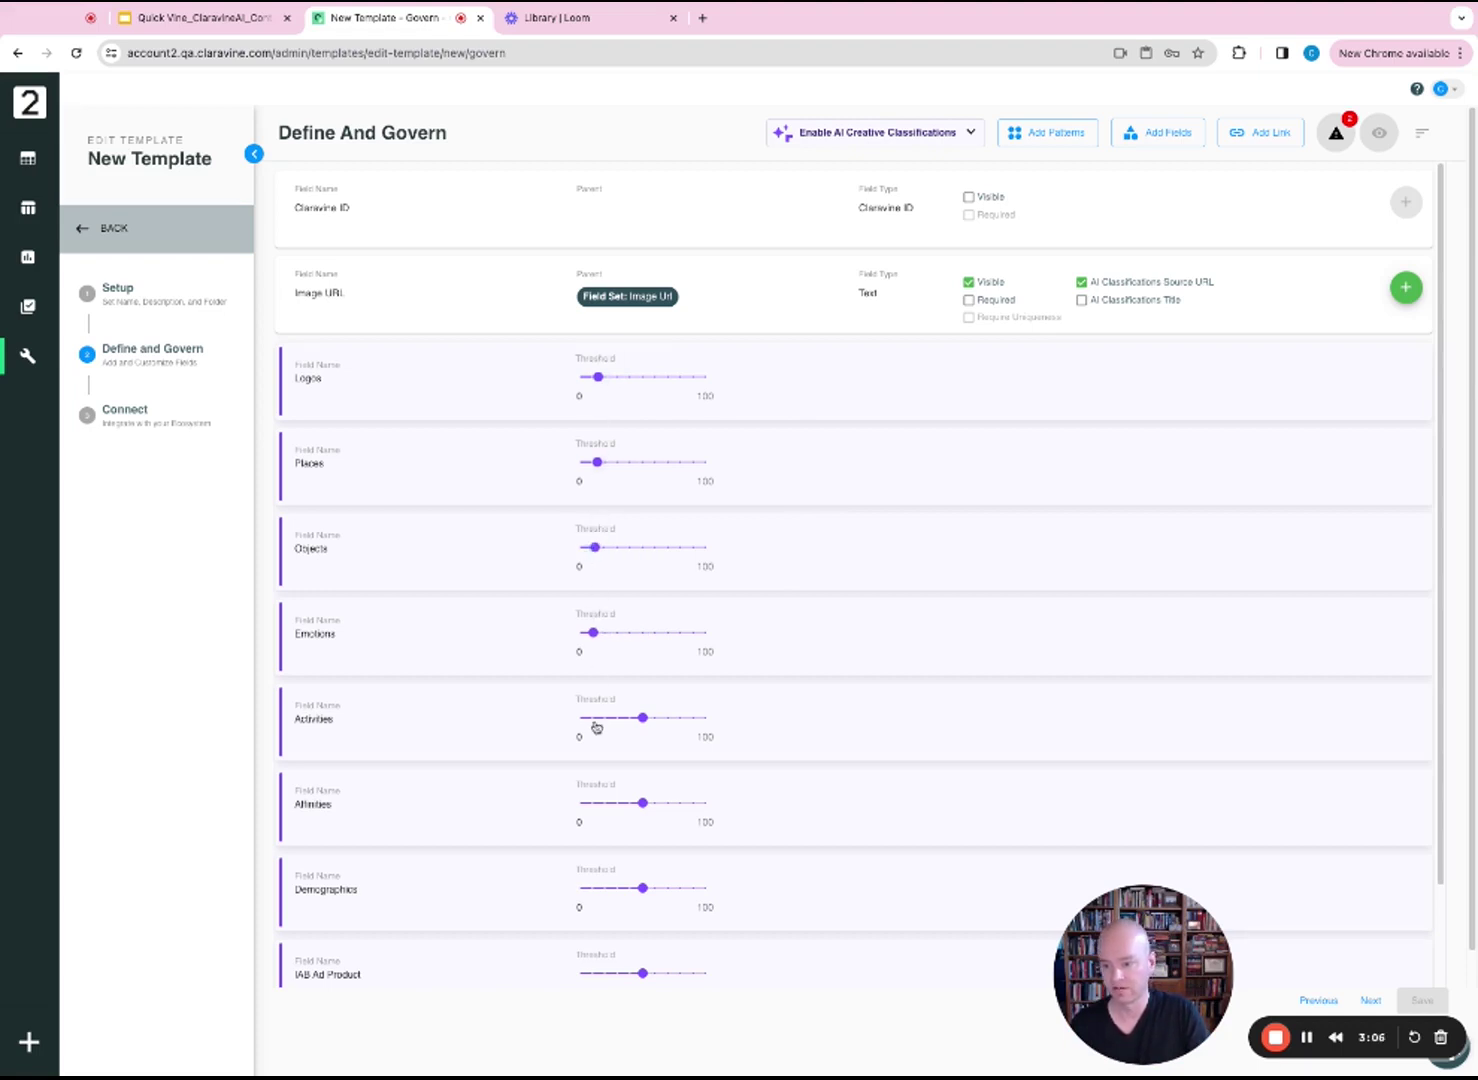
left_click(596, 718)
left_click(593, 803)
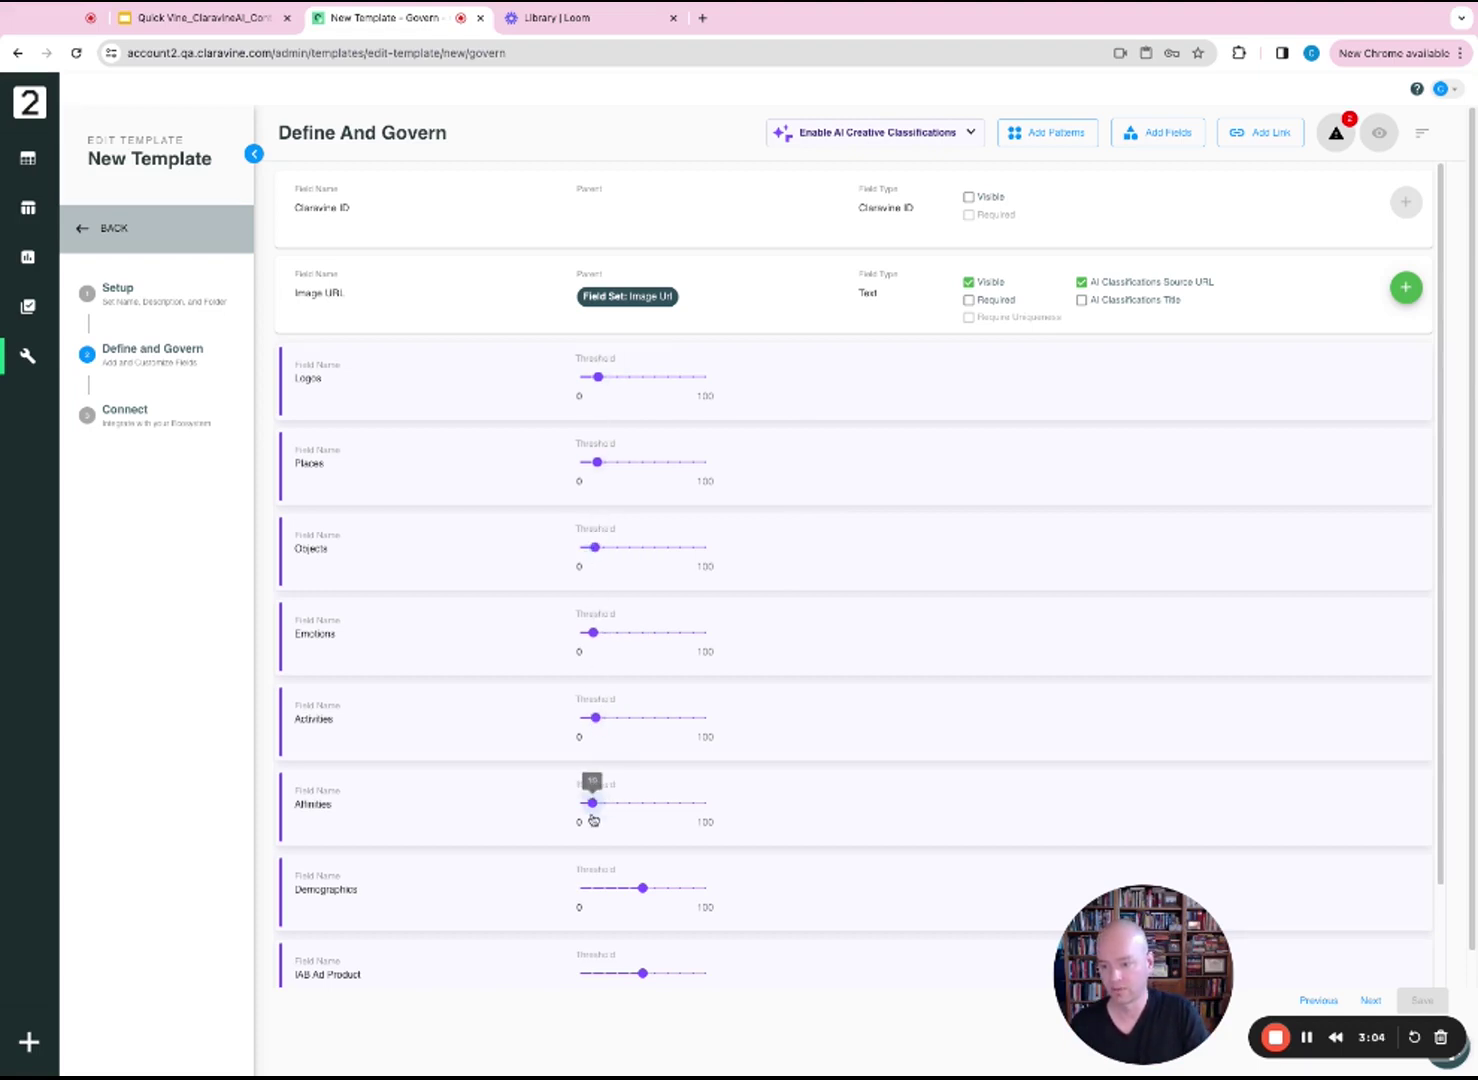
left_click(592, 888)
left_click(597, 973)
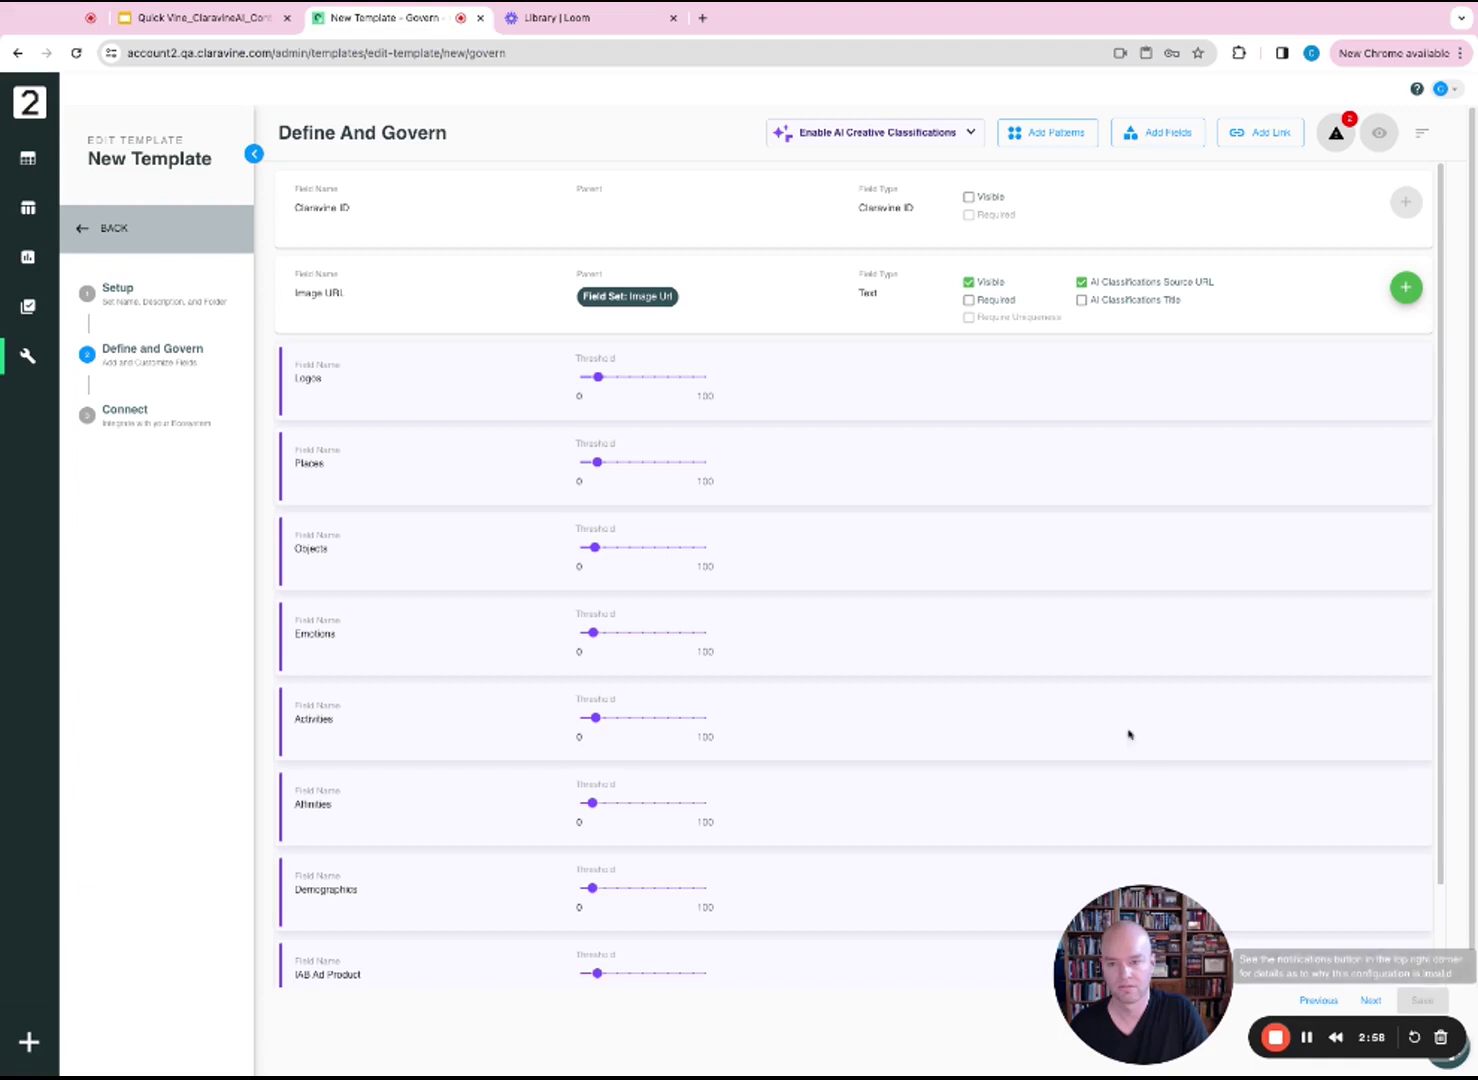
scroll(1052, 765, "down", 3)
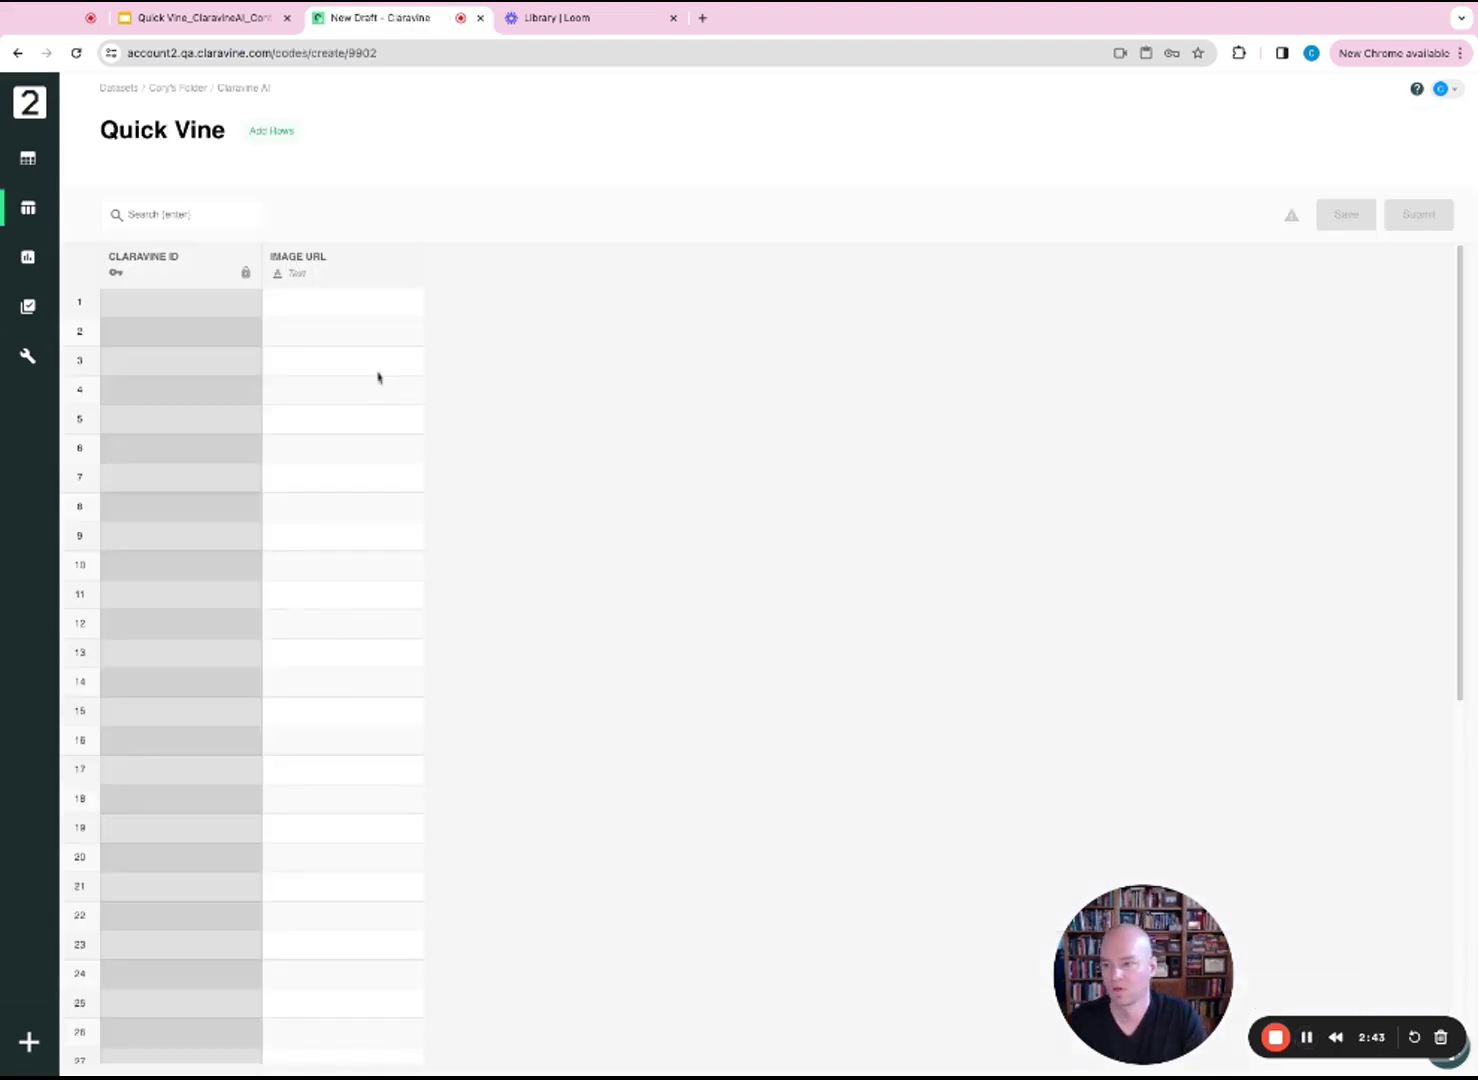
- Paste twelve image URLs into the Image URL column from row 1 and save the draft
left_click(305, 310)
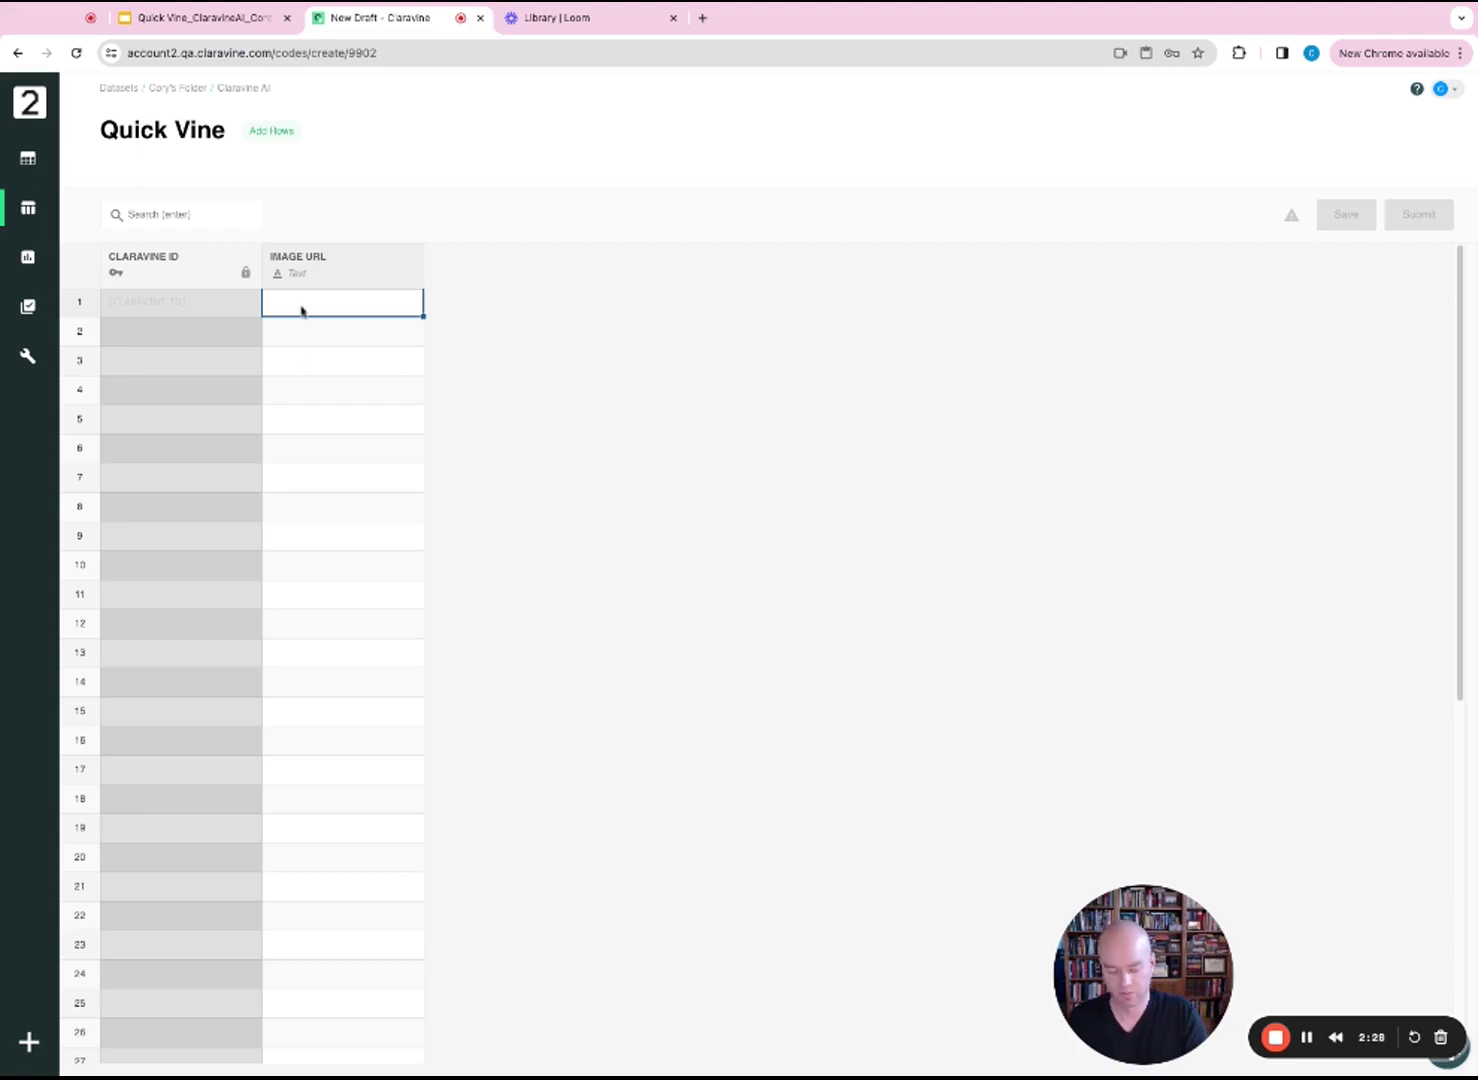
key("ctrl+v")
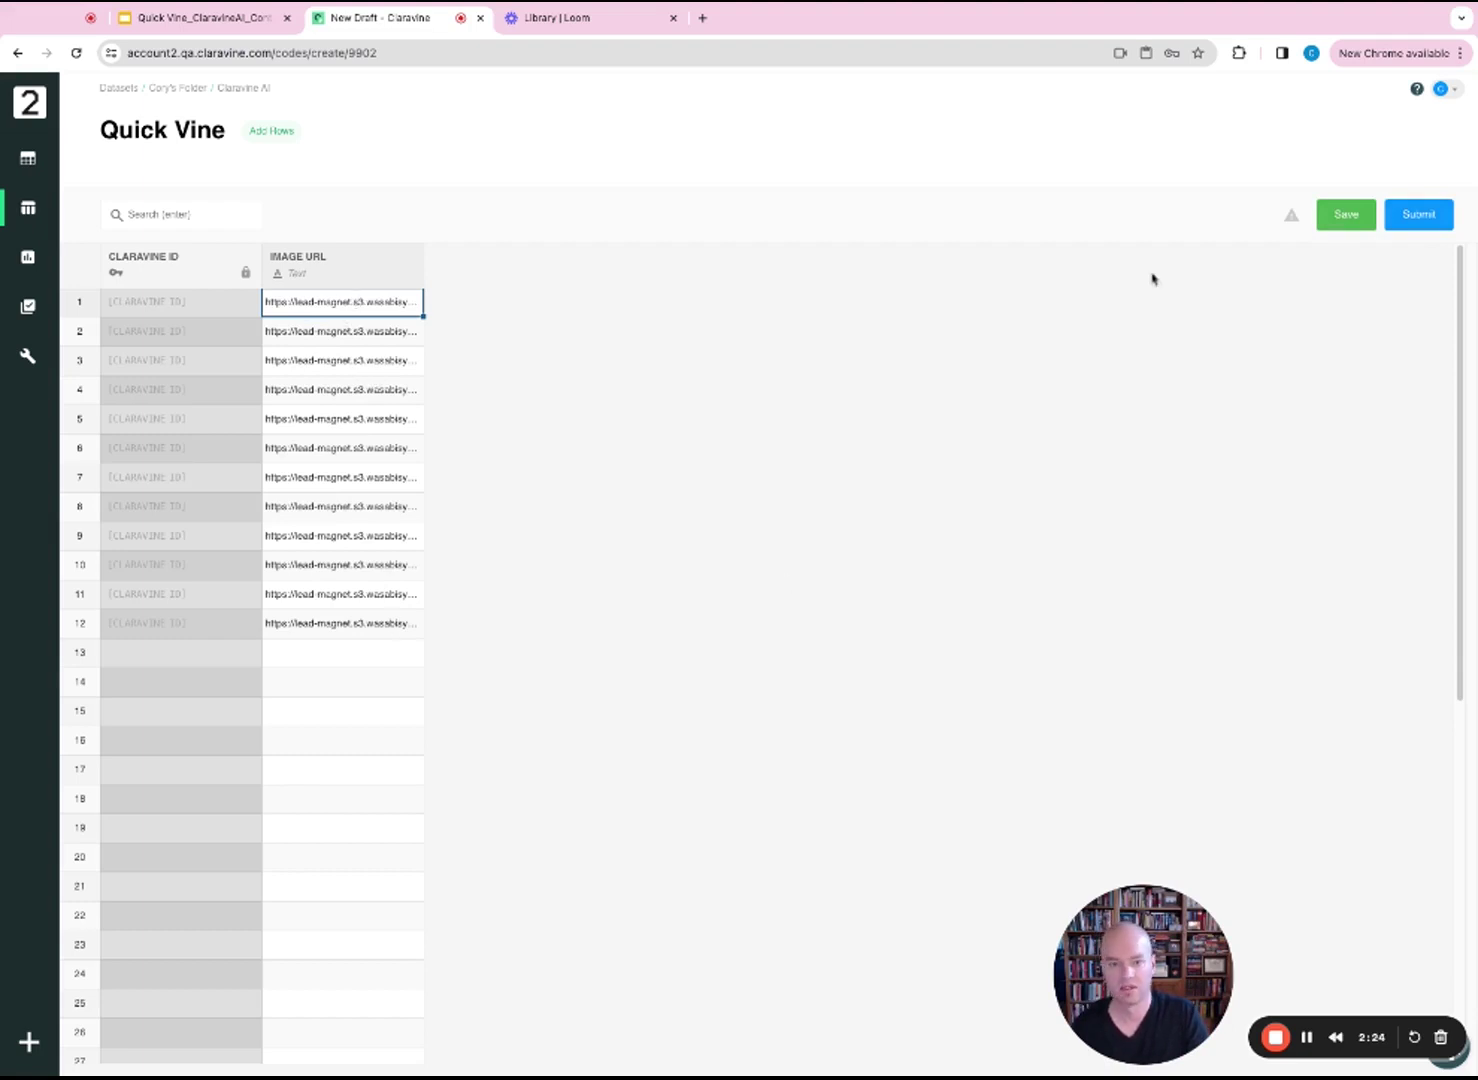
left_click(1350, 214)
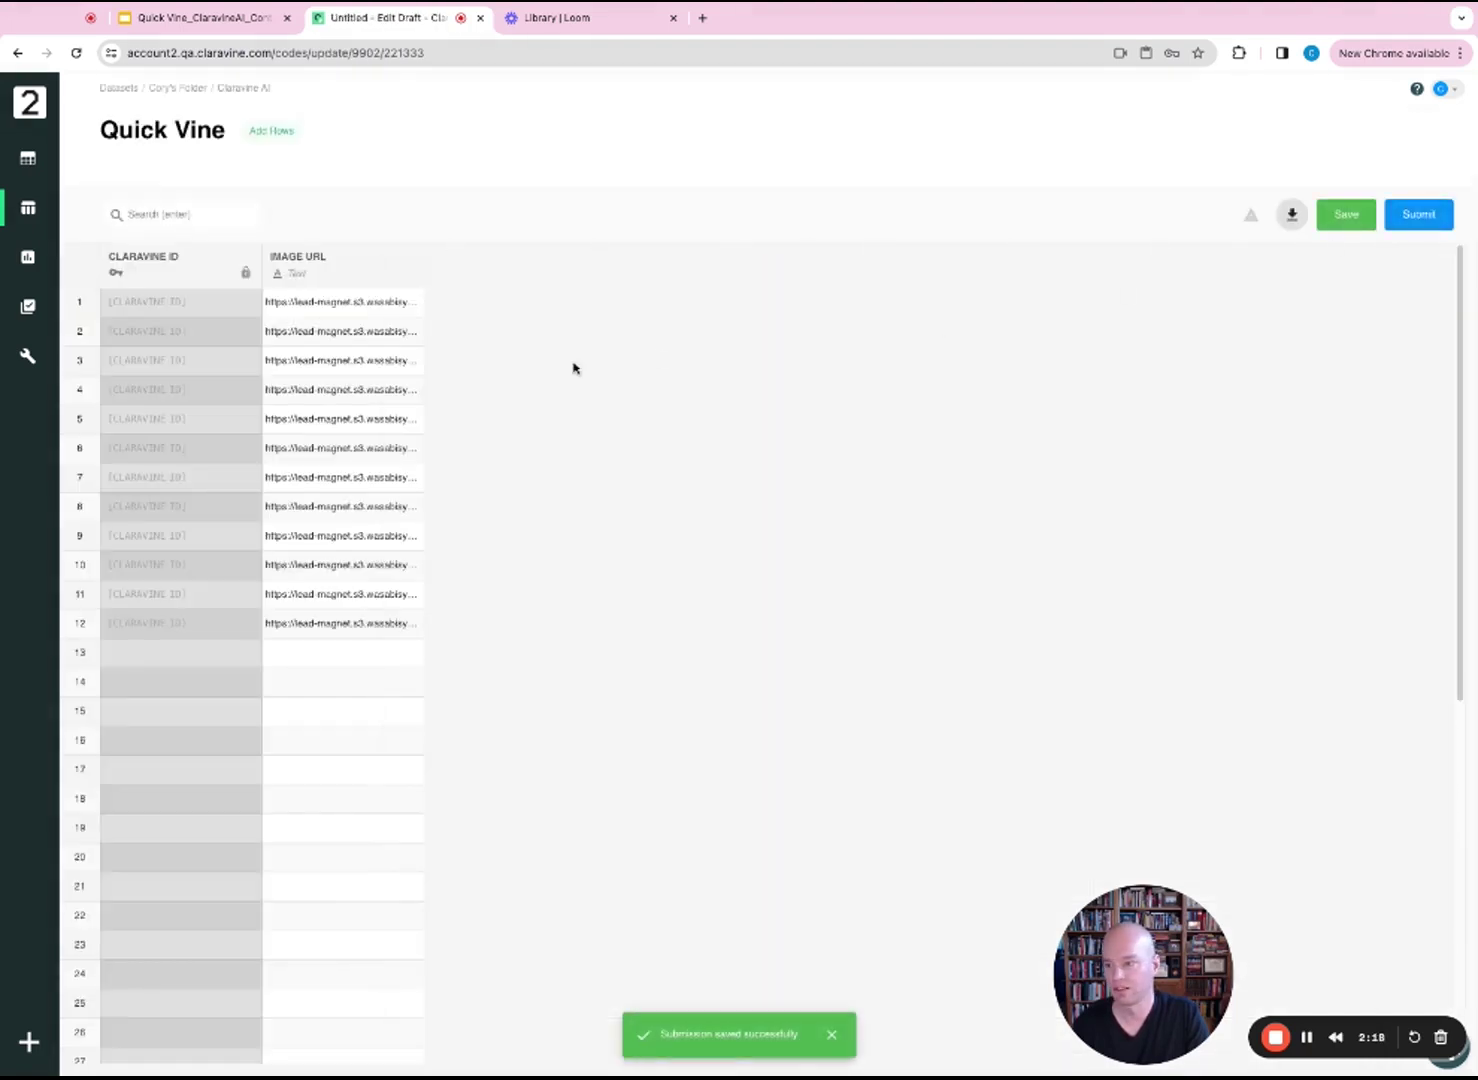
- Submit the twelve image URLs for AI classification
left_click(1414, 219)
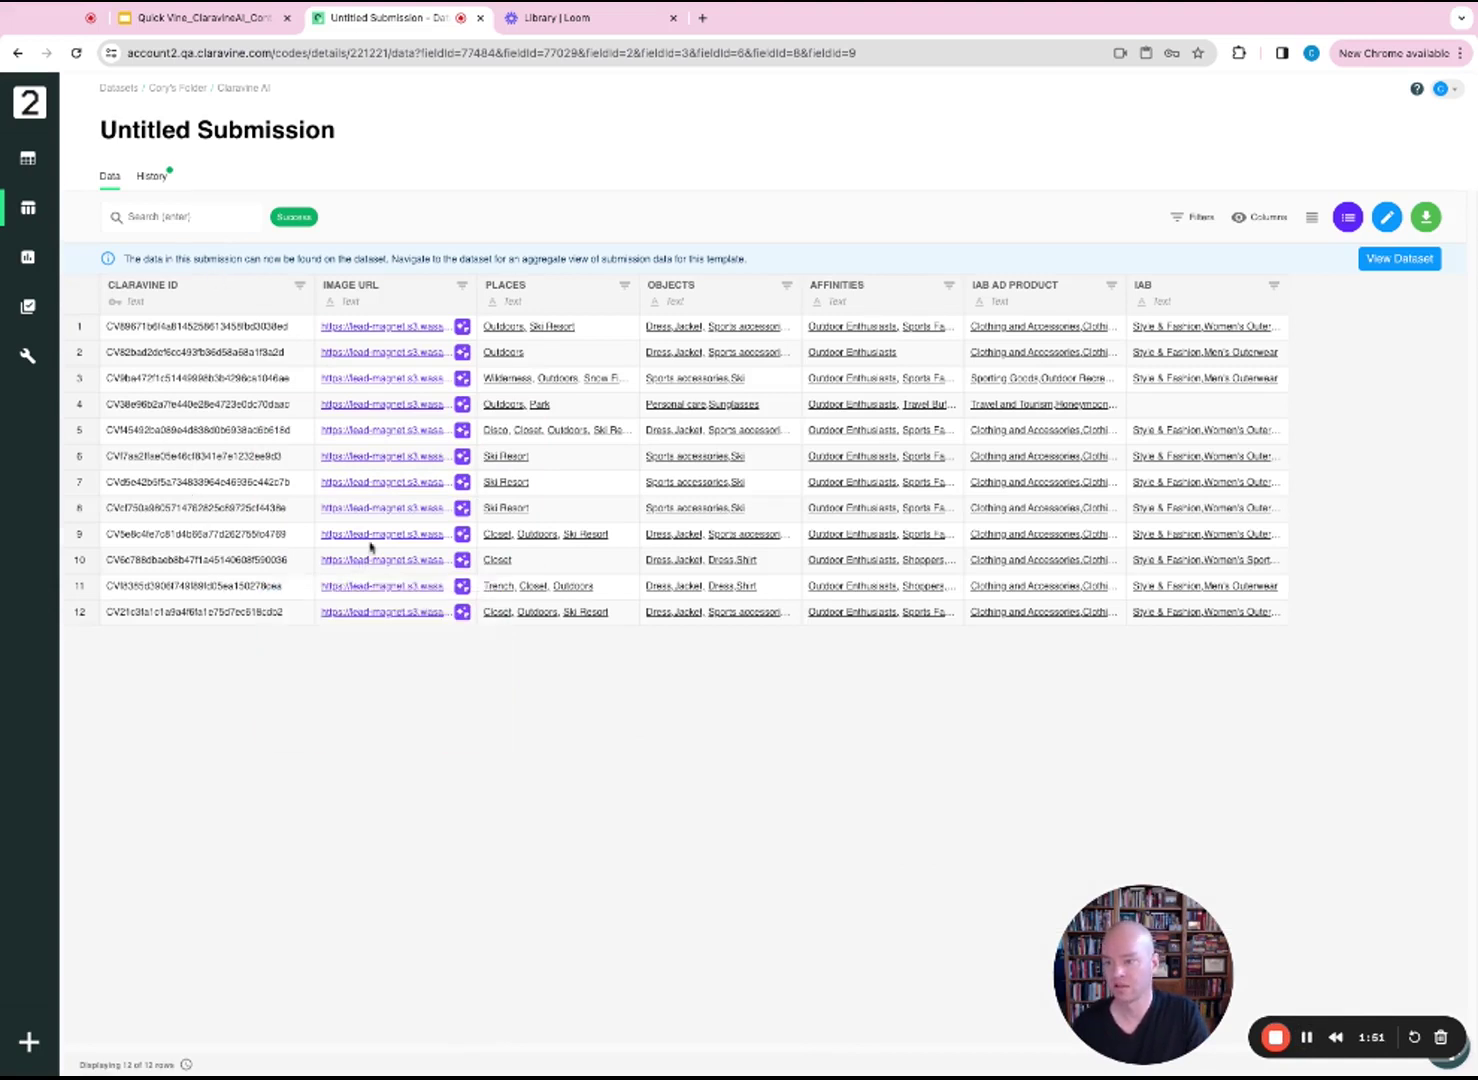
mouse_move(402, 330)
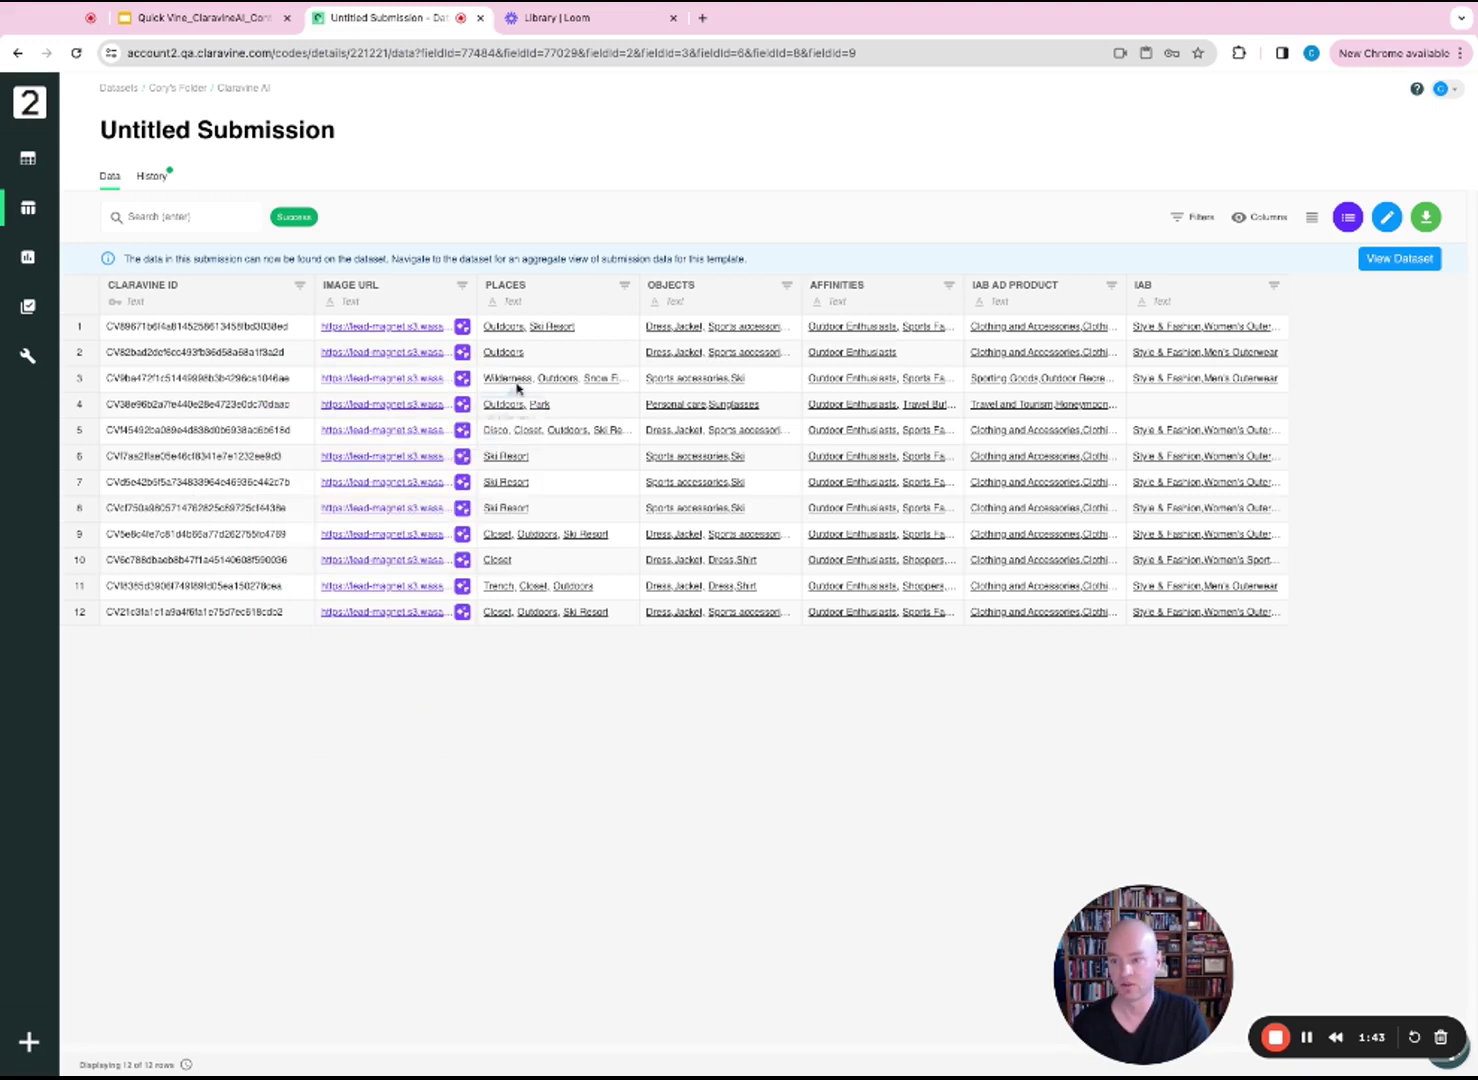
mouse_move(463, 382)
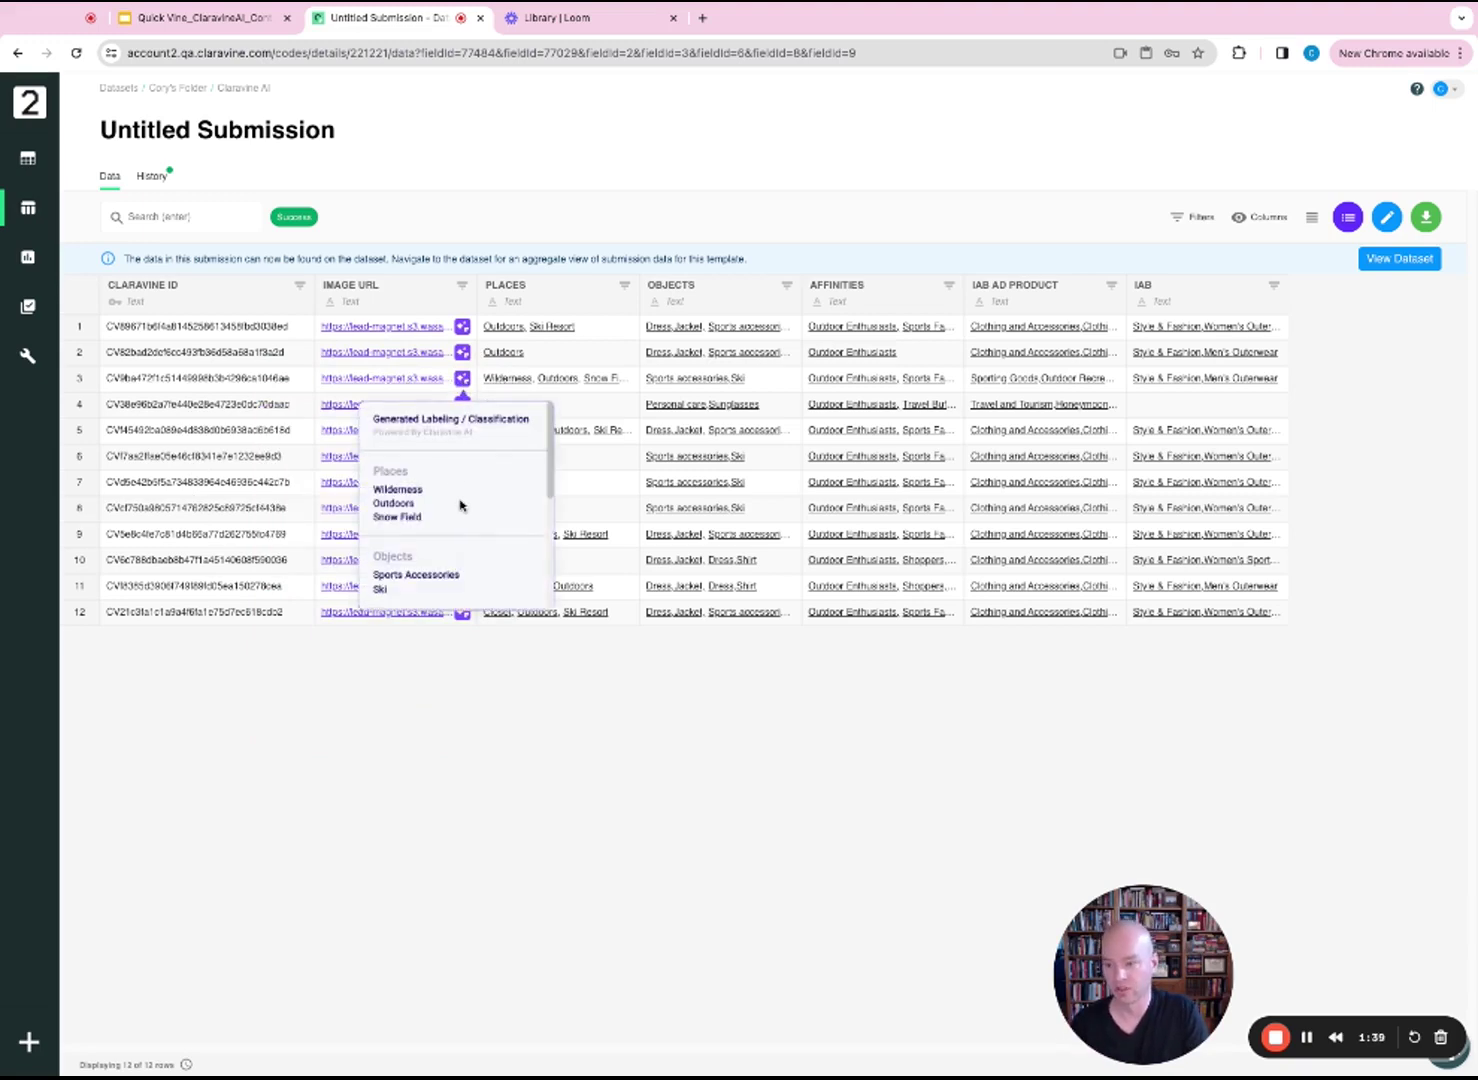
scroll(460, 505, "down", 5)
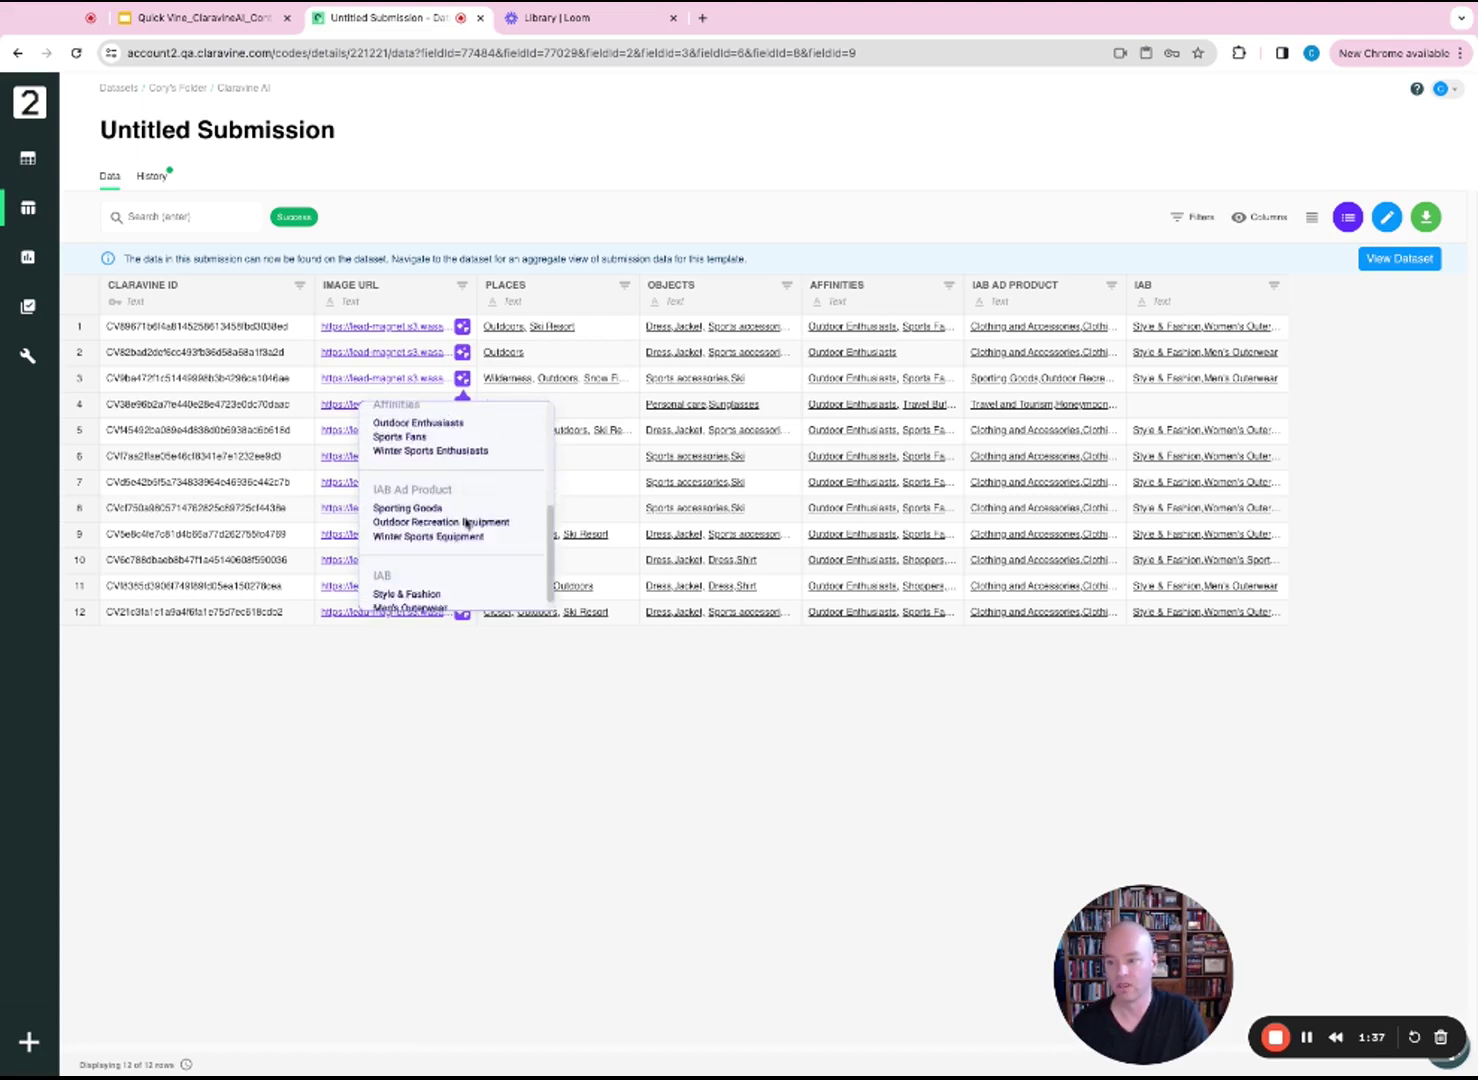
scroll(466, 523, "up", 5)
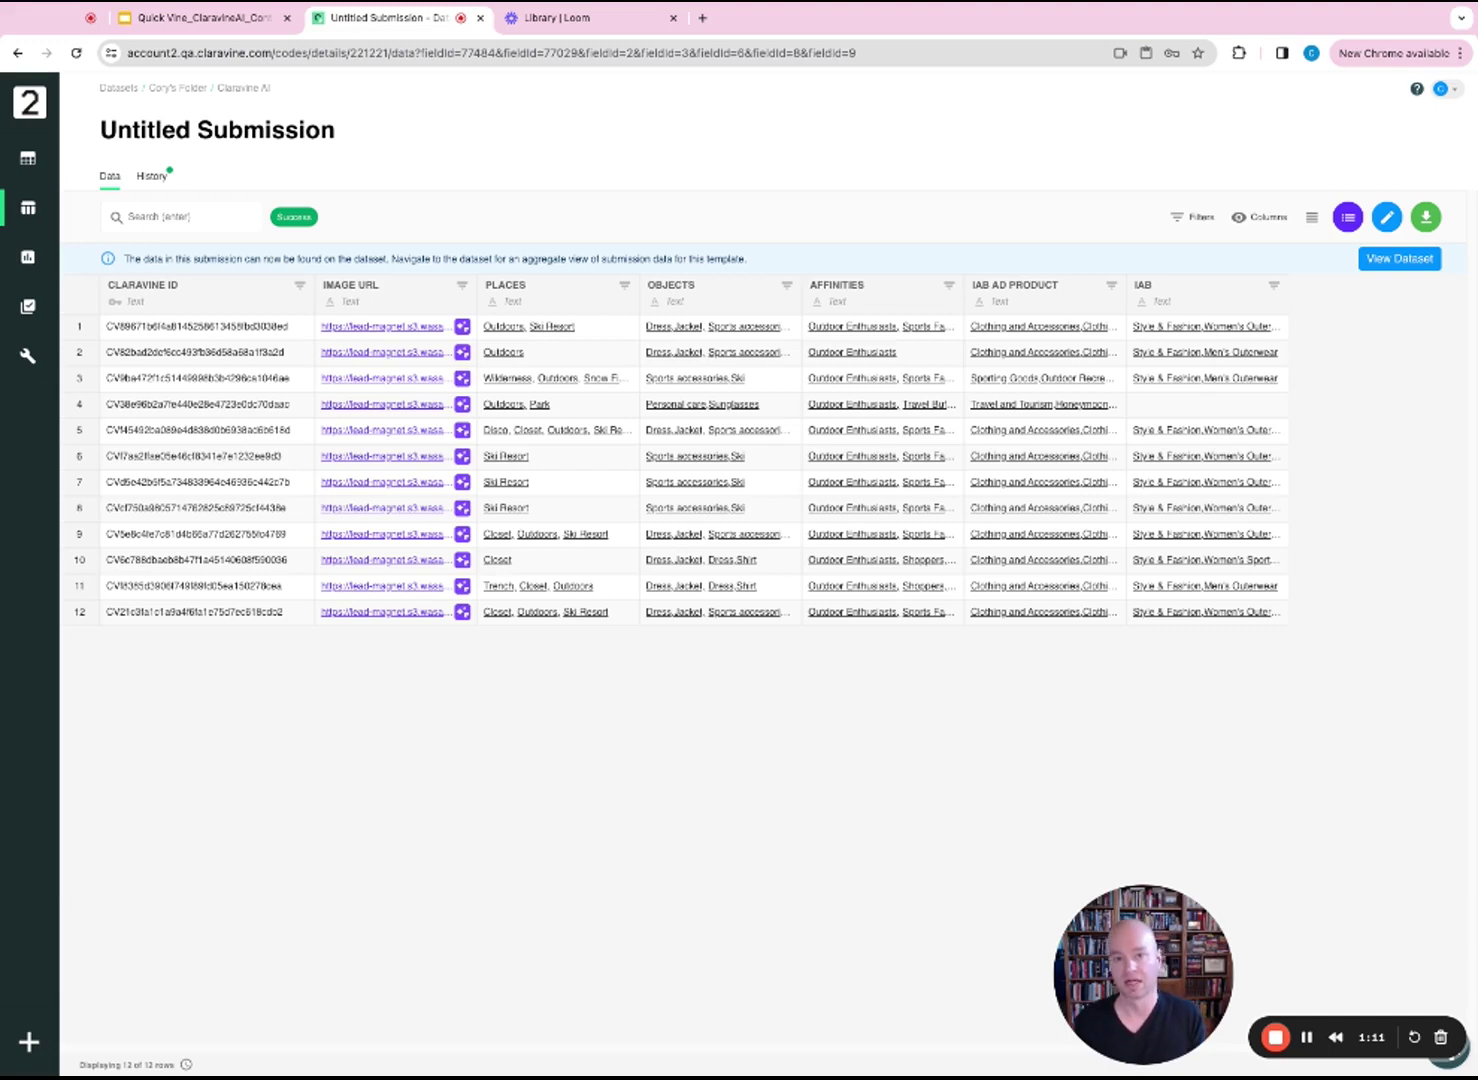
- Switch to the Quick Vine_ClaravineAI presentation's Learn More slide
left_click(1336, 1037)
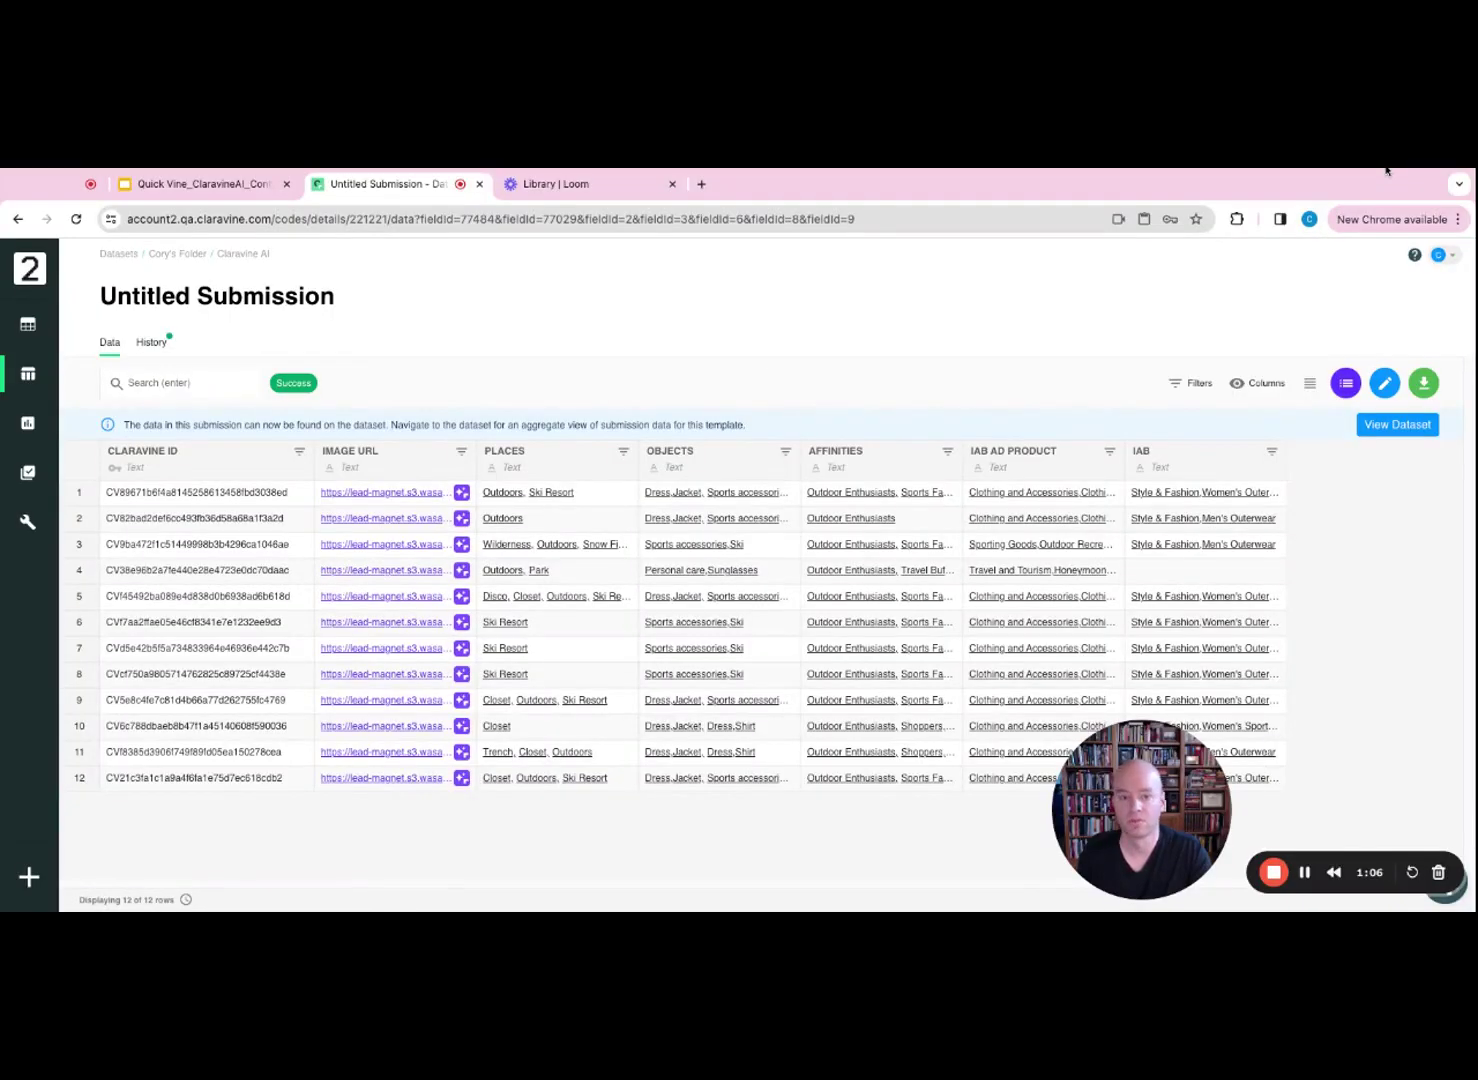